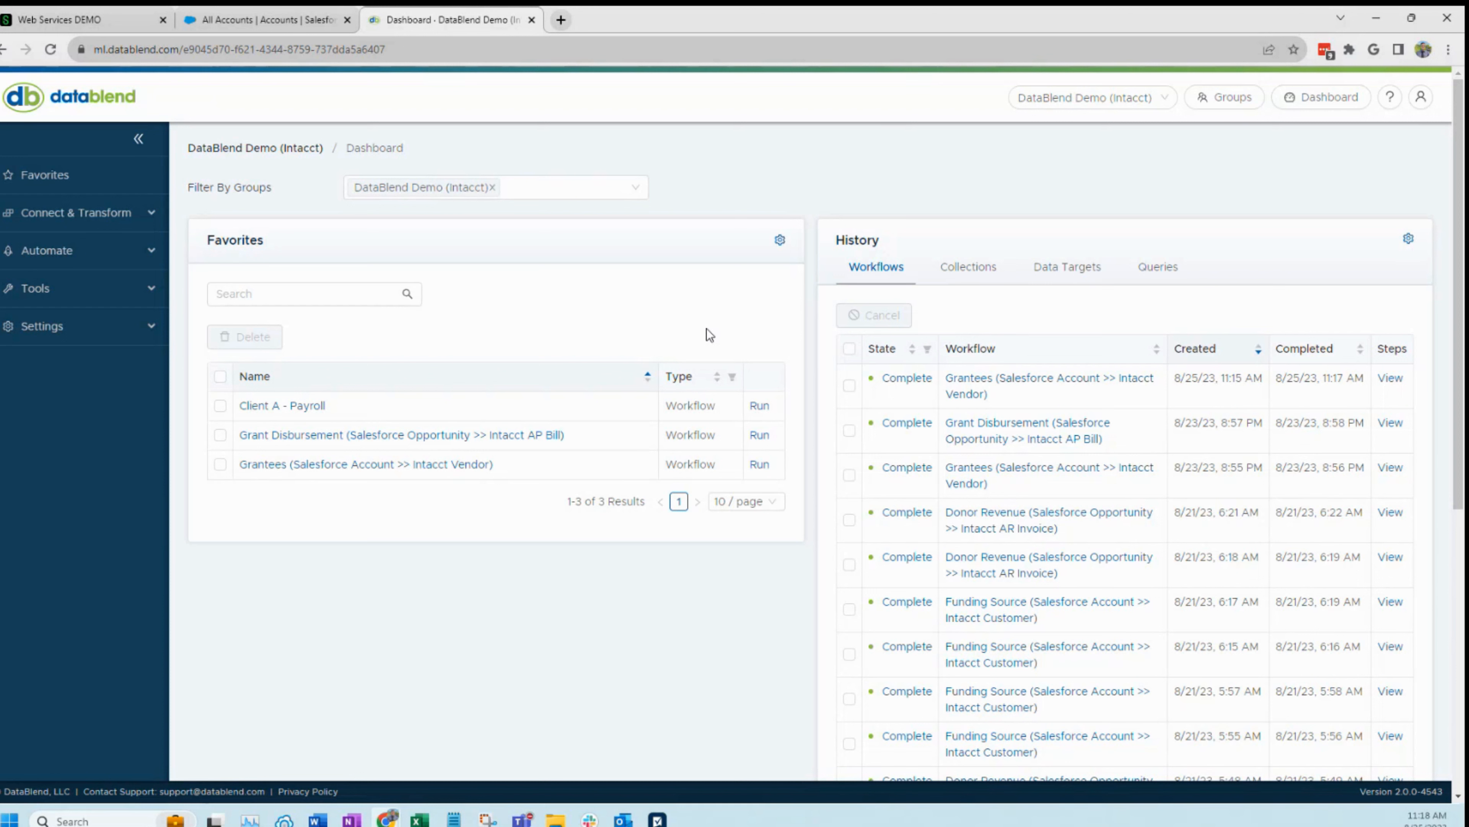
{"action": "left_click_drag", "start_coordinate": [211, 249], "coordinate": [288, 244]}
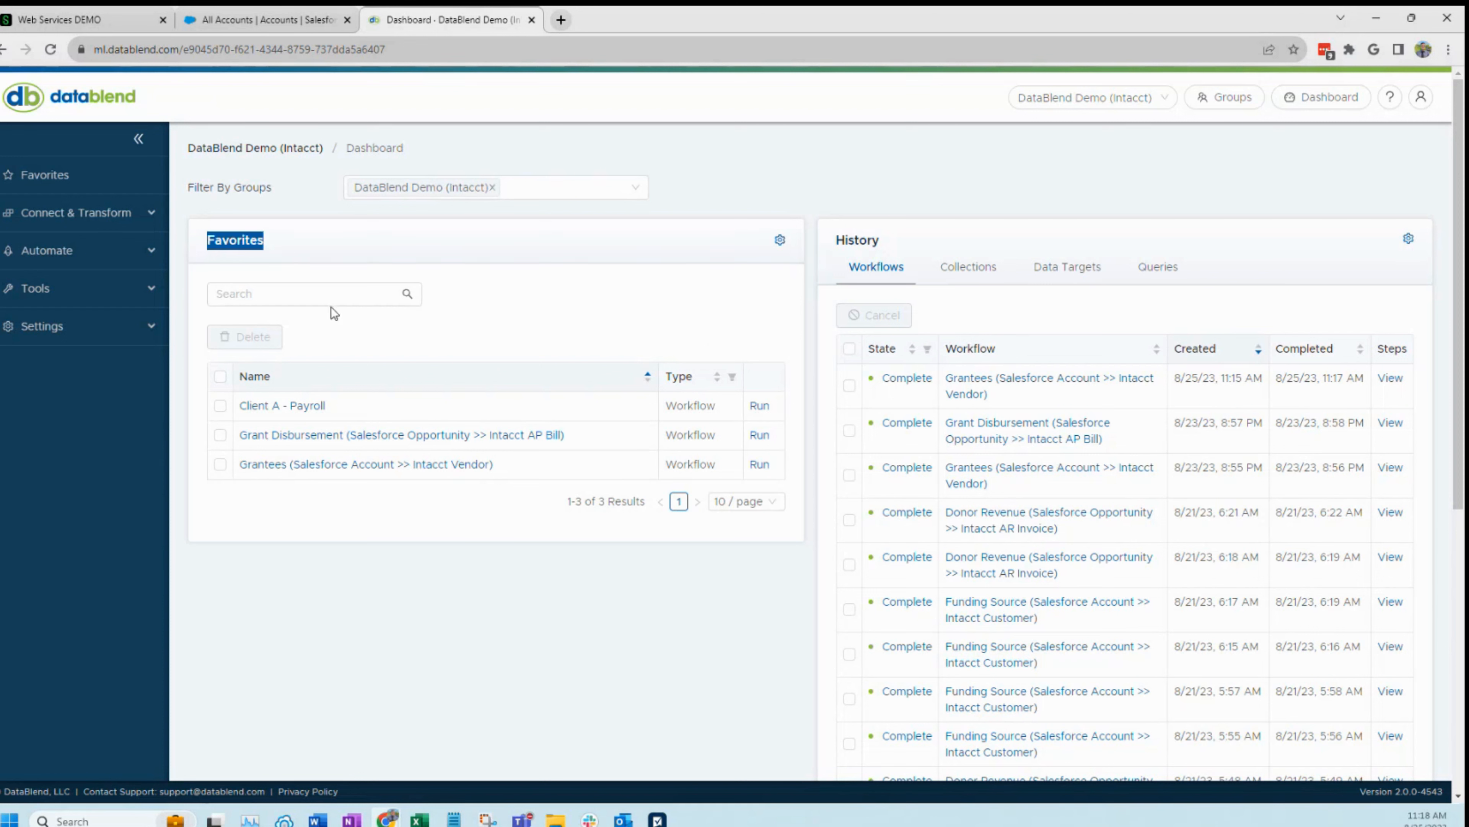
{"action": "left_click", "coordinate": [219, 435]}
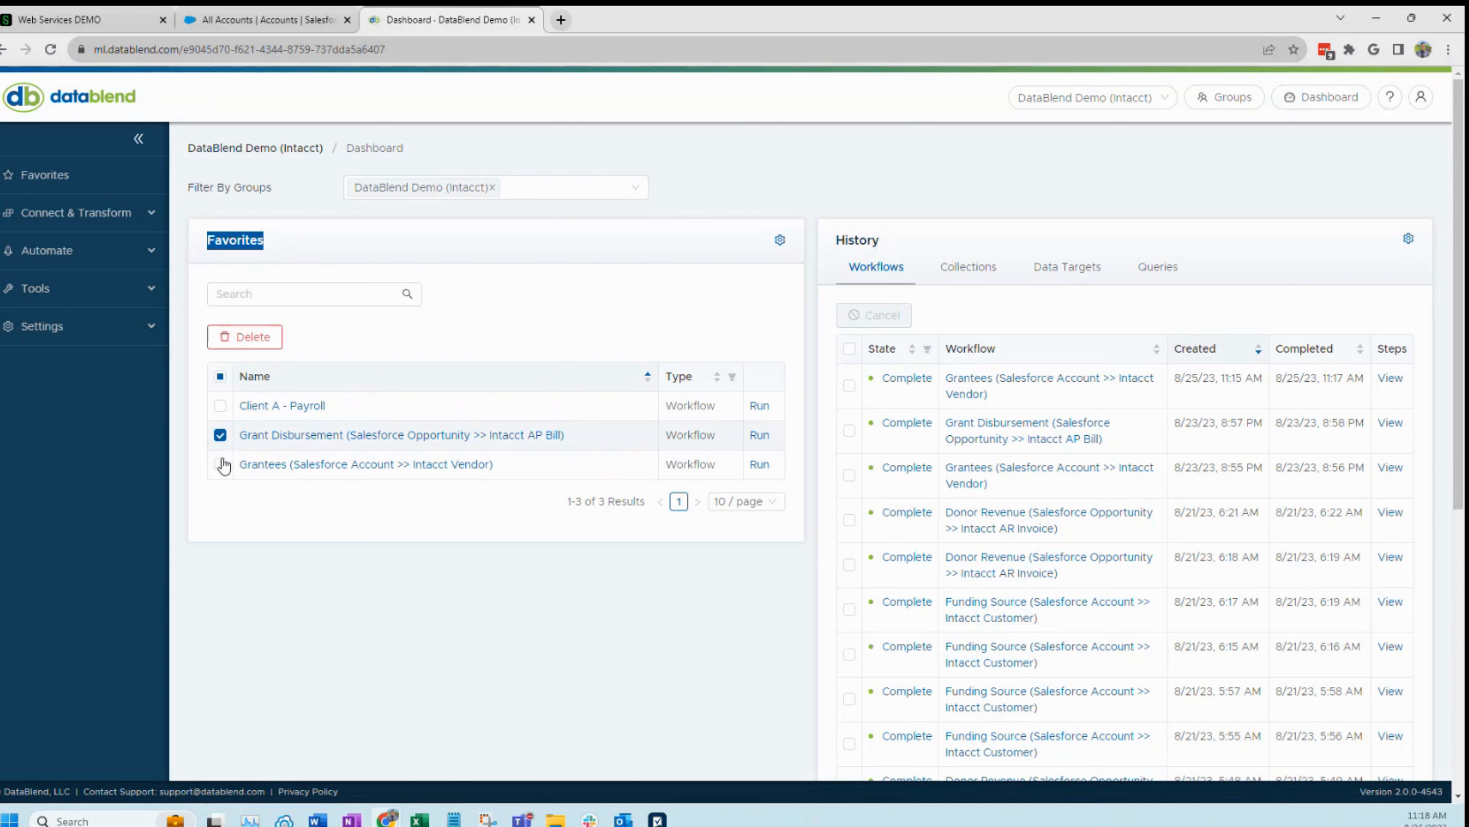
{"action": "left_click", "coordinate": [220, 464]}
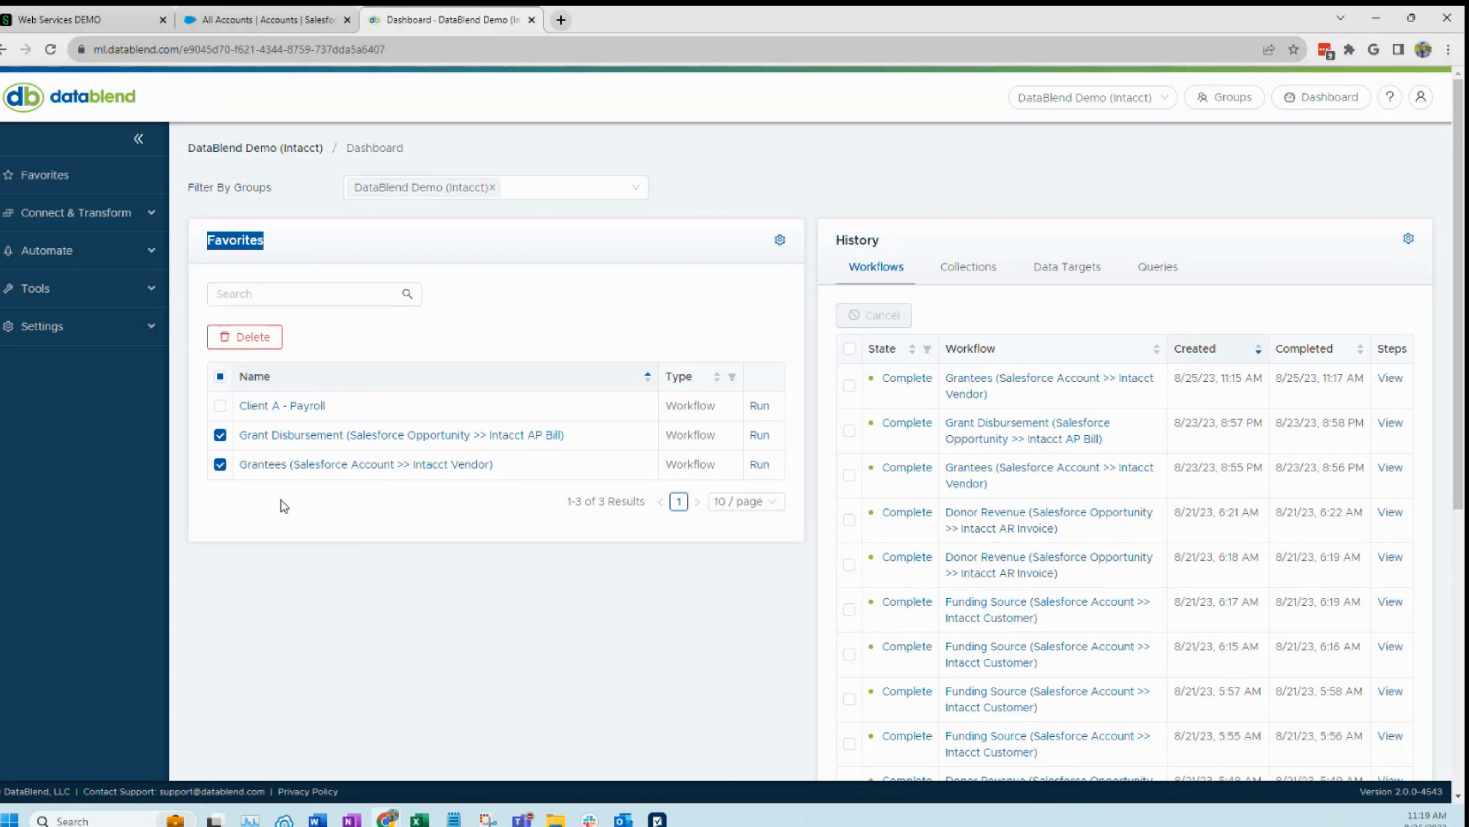
{"action": "left_click", "coordinate": [220, 434]}
{"action": "left_click", "coordinate": [219, 464]}
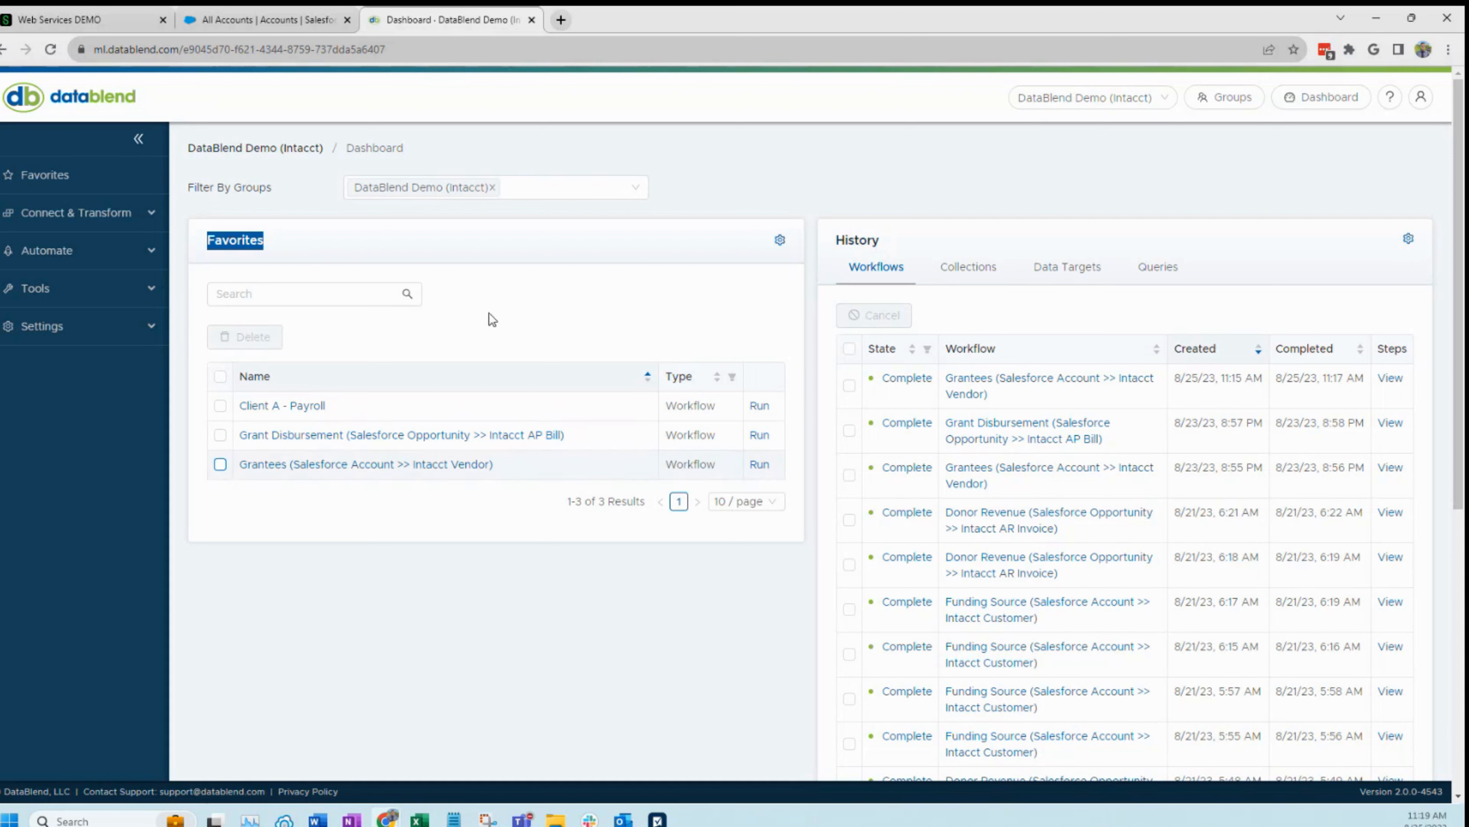
{"action": "left_click", "coordinate": [503, 319]}
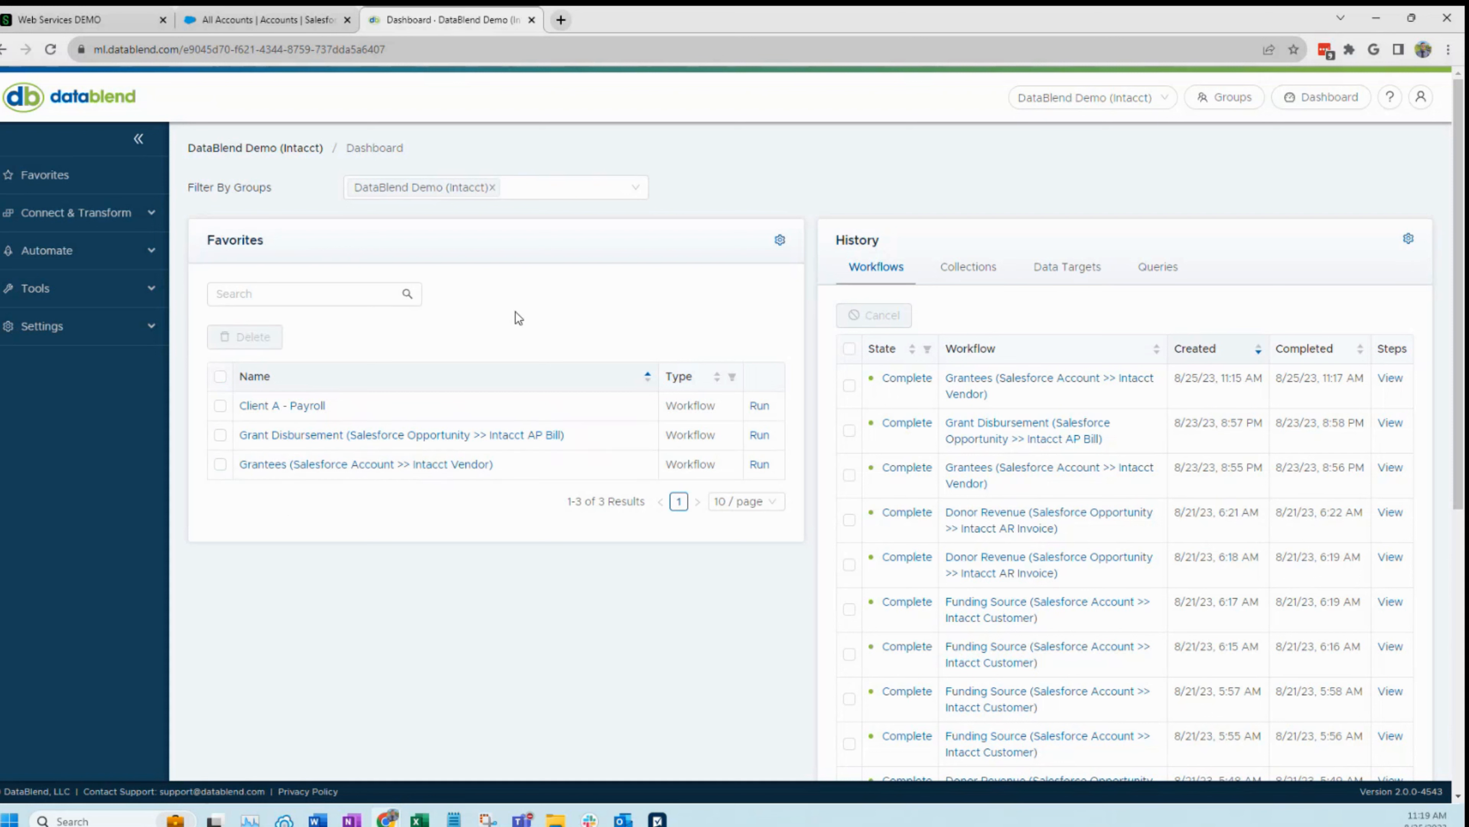
Run the Grantees (Salesforce Account >> Intacct Vendor) workflow, and view the Salesforce accounts and the Intacct vendor list while it runs
{"action": "left_click", "coordinate": [757, 466]}
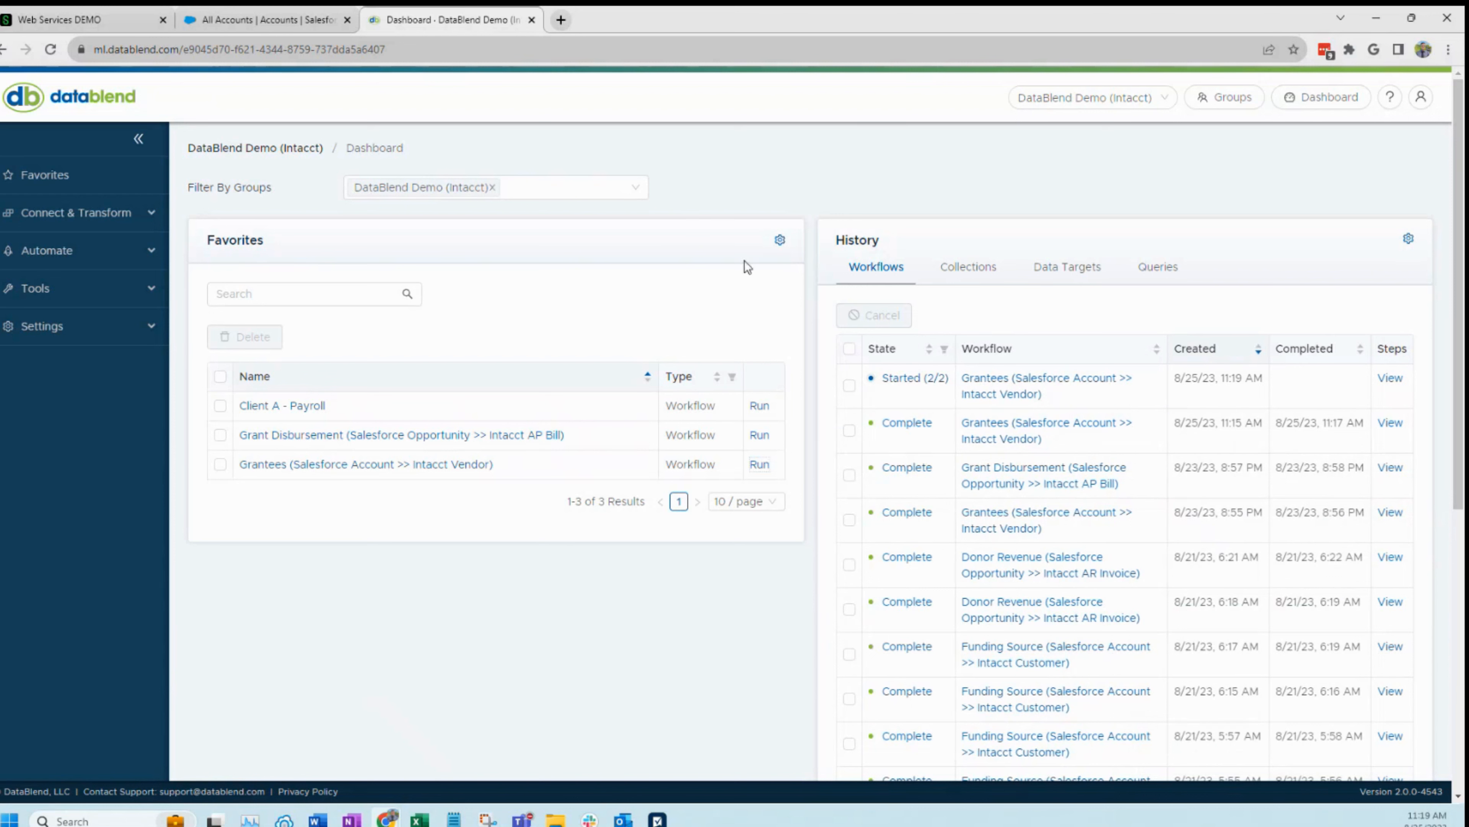
{"action": "left_click", "coordinate": [261, 20]}
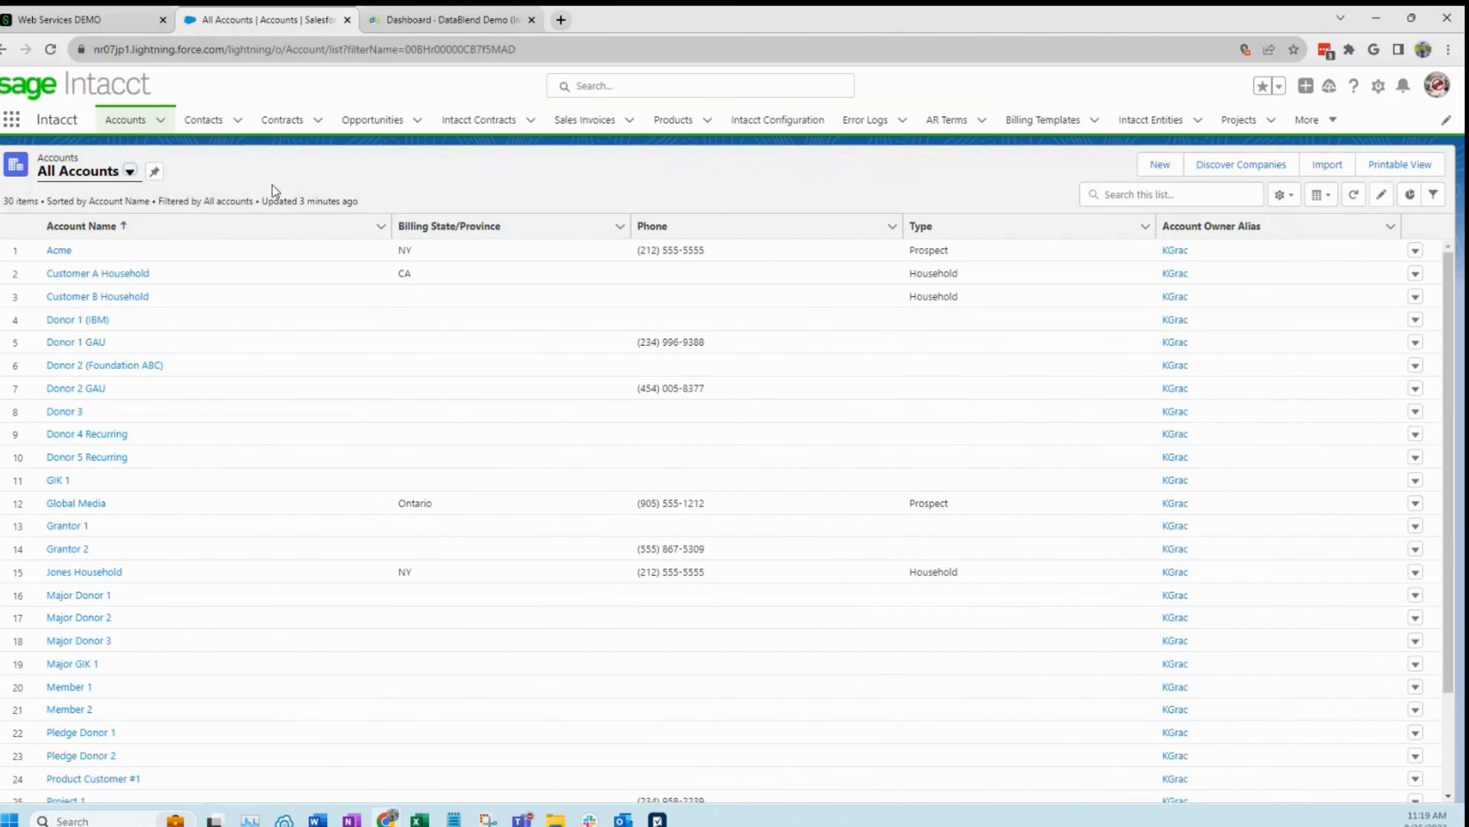
{"action": "left_click", "coordinate": [82, 24]}
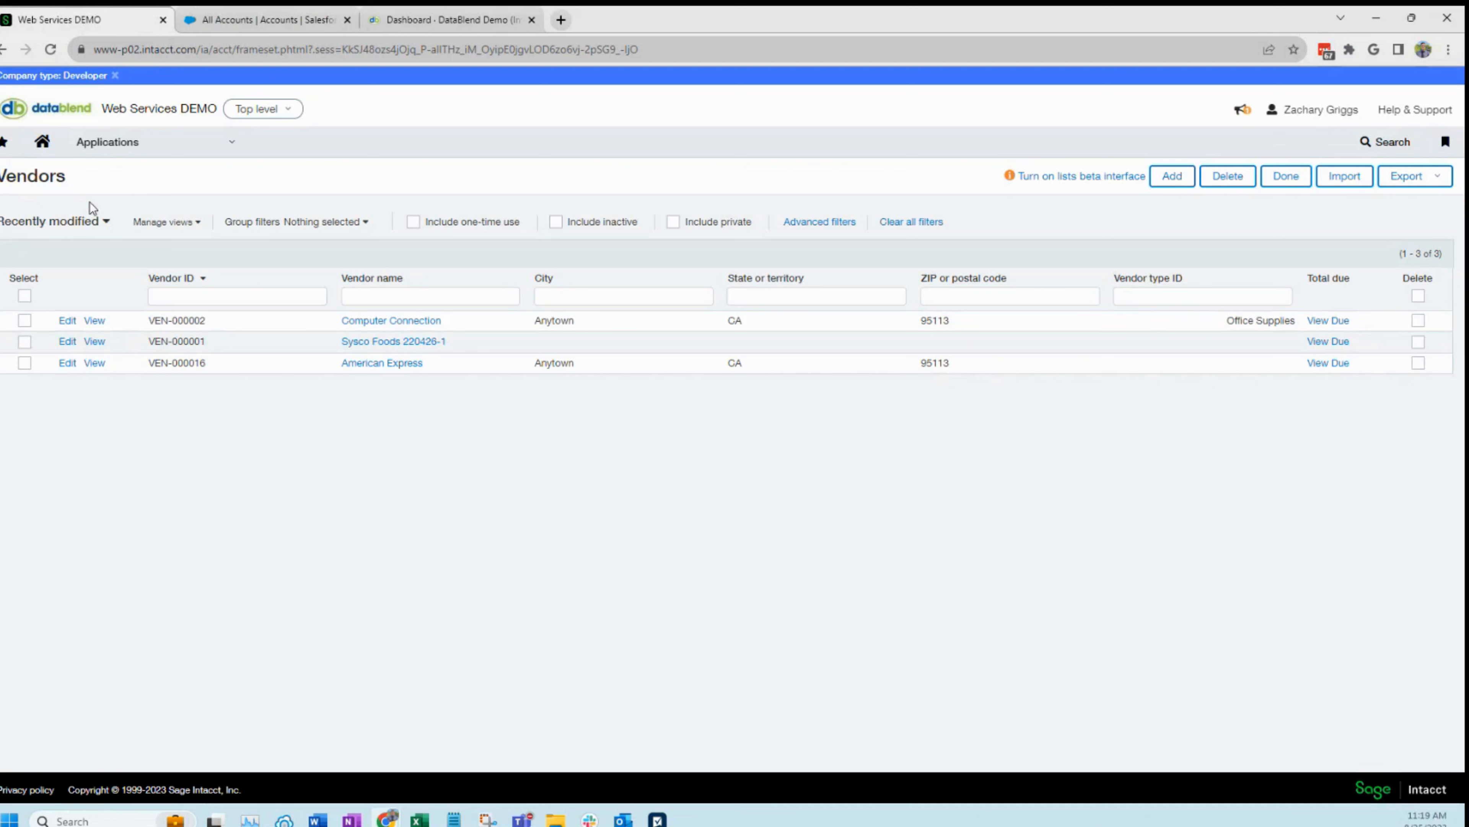
{"action": "left_click", "coordinate": [451, 19]}
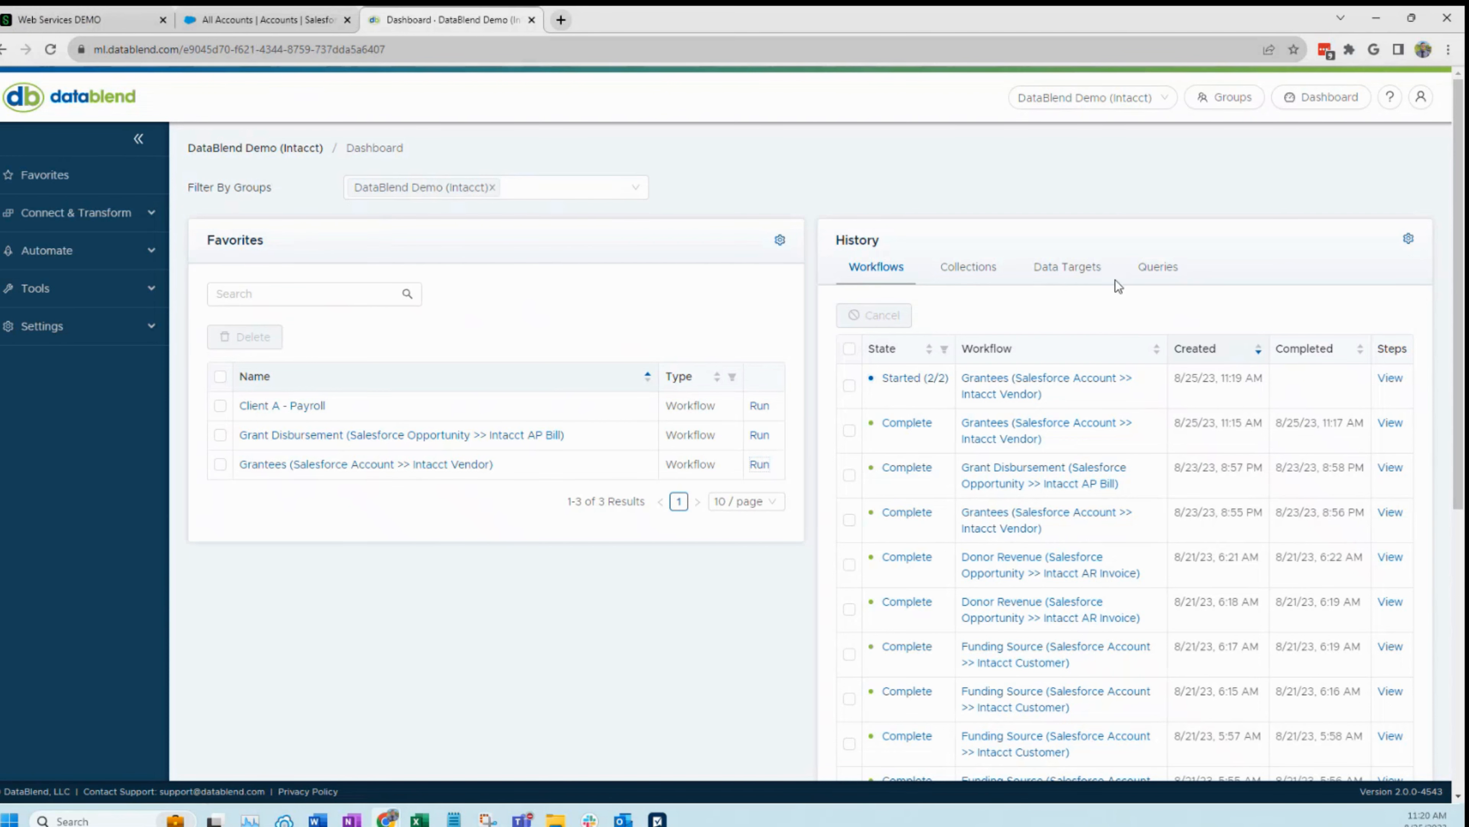
Examine the workflow schedules on the DataBlend dashboard
{"action": "scroll", "coordinate": [1115, 286], "scroll_direction": "down", "scroll_amount": 7}
{"action": "left_click_drag", "start_coordinate": [833, 519], "coordinate": [916, 517]}
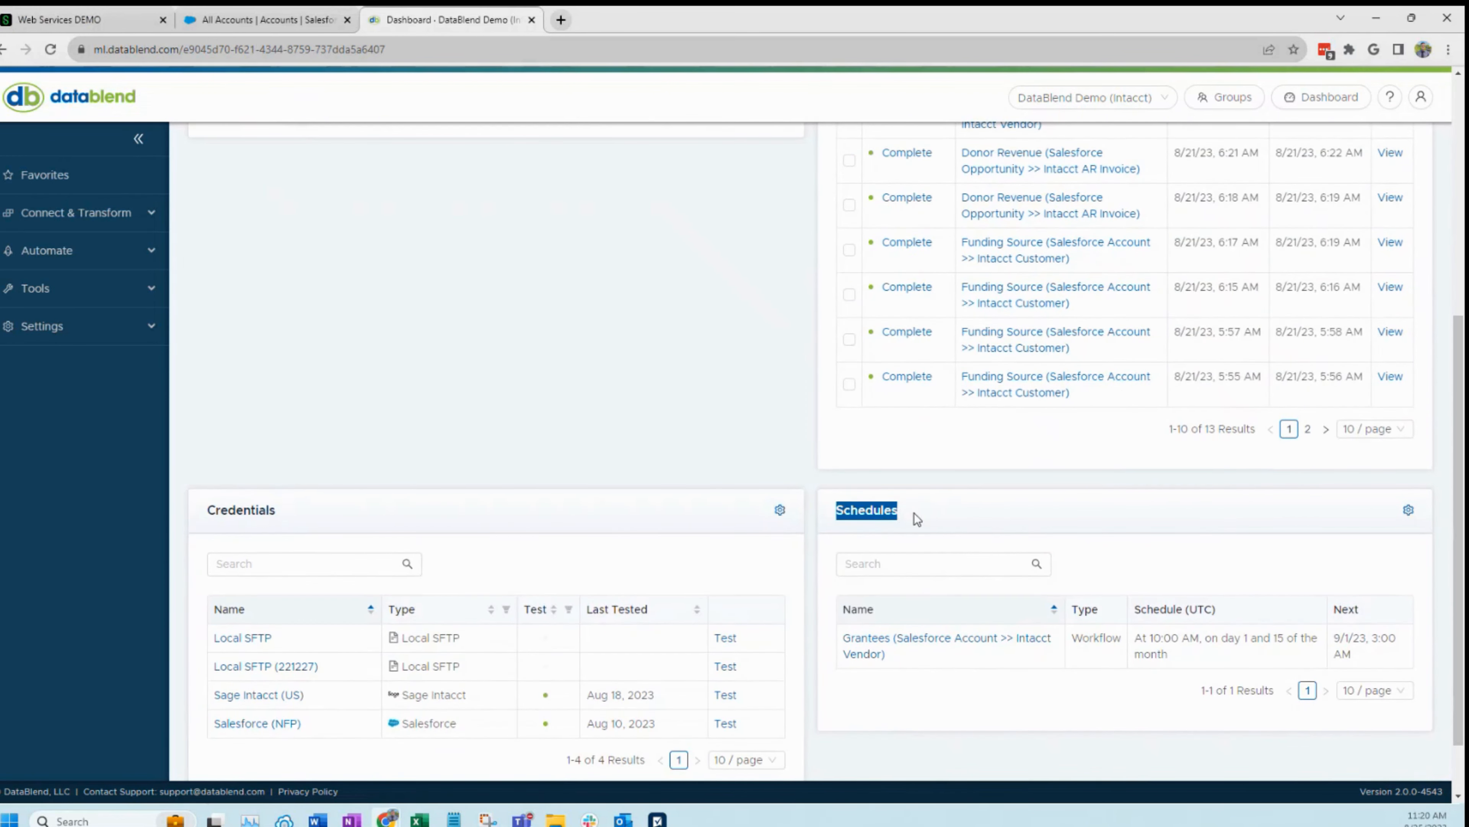
{"action": "scroll", "coordinate": [914, 513], "scroll_direction": "down", "scroll_amount": 1}
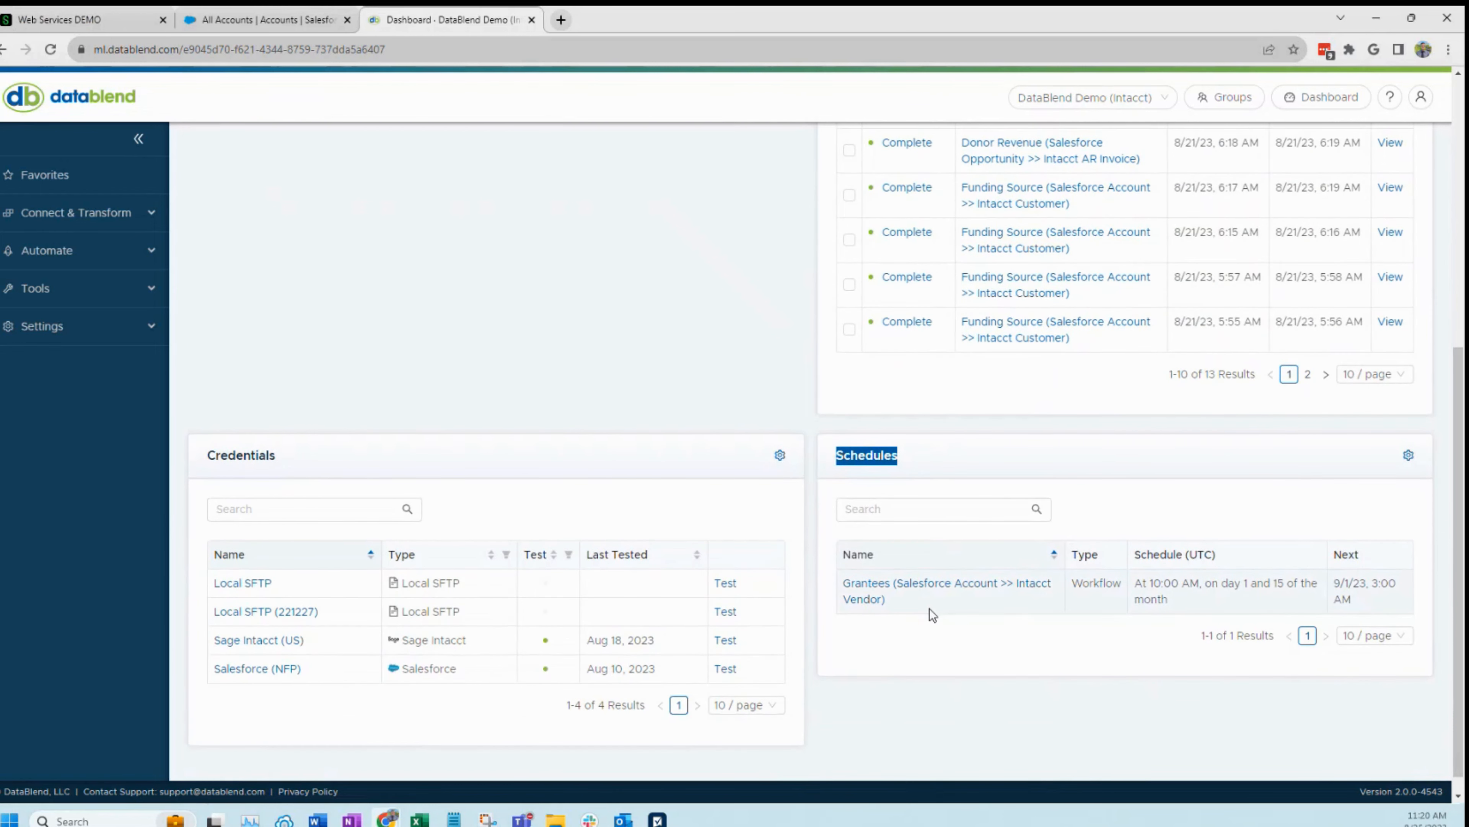
{"action": "left_click", "coordinate": [982, 490]}
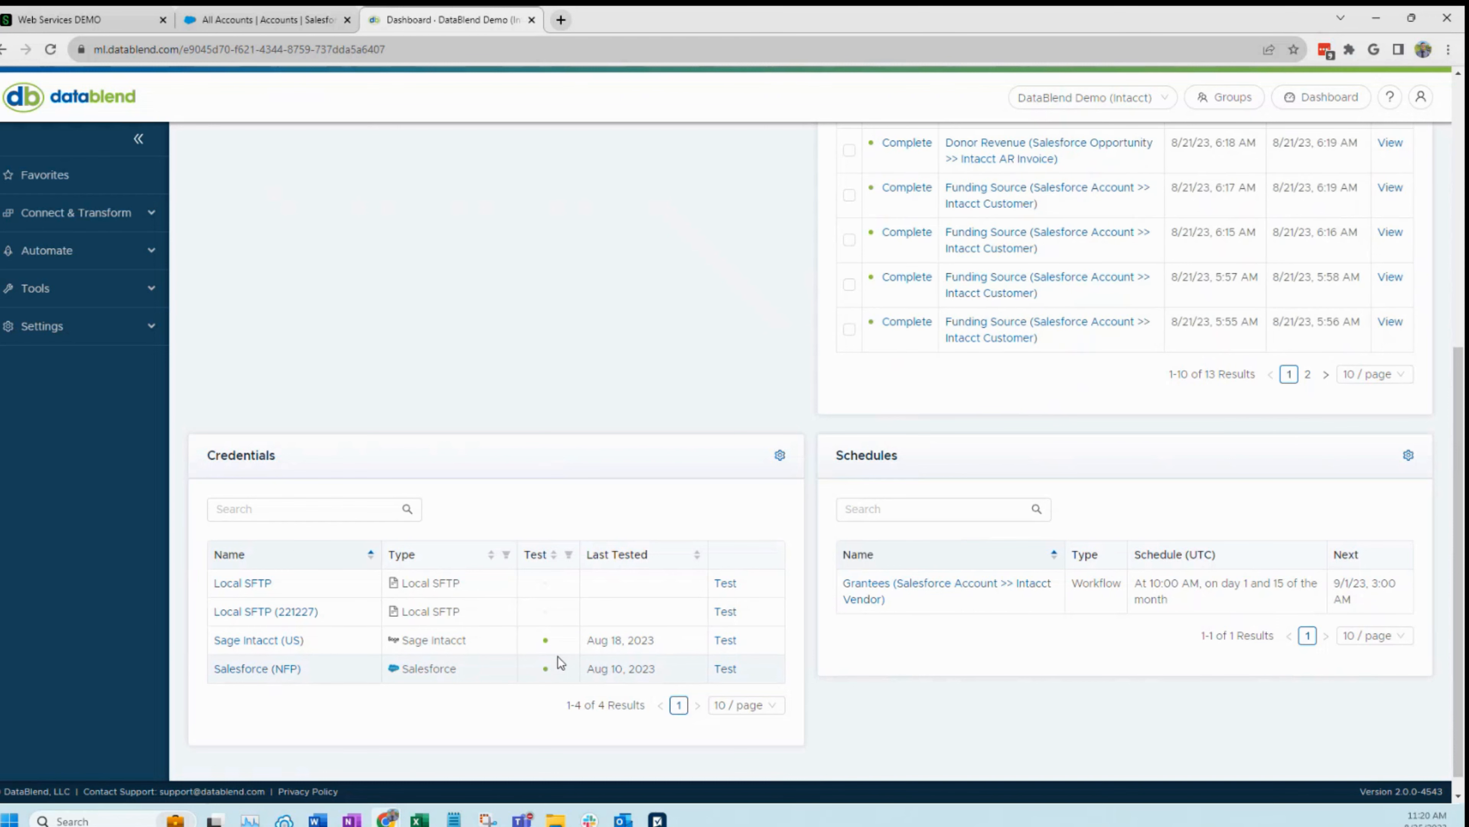
Check the Grantees run in the workflow history, and refresh the Intacct vendor list to review the synced vendors and Grantor 2's vendor ID
{"action": "scroll", "coordinate": [558, 656], "scroll_direction": "up", "scroll_amount": 5}
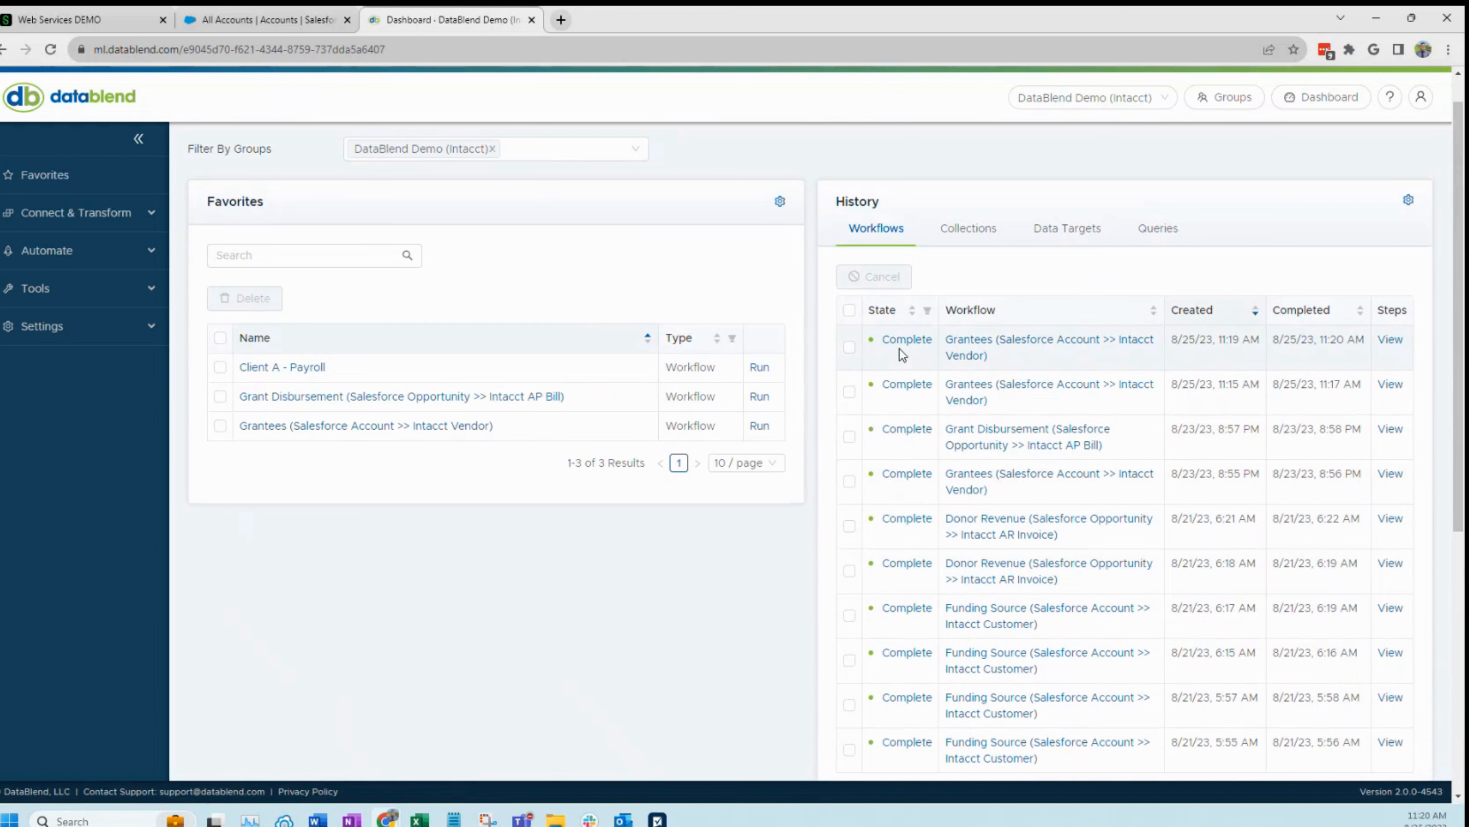
{"action": "left_click", "coordinate": [95, 23]}
{"action": "left_click", "coordinate": [346, 296]}
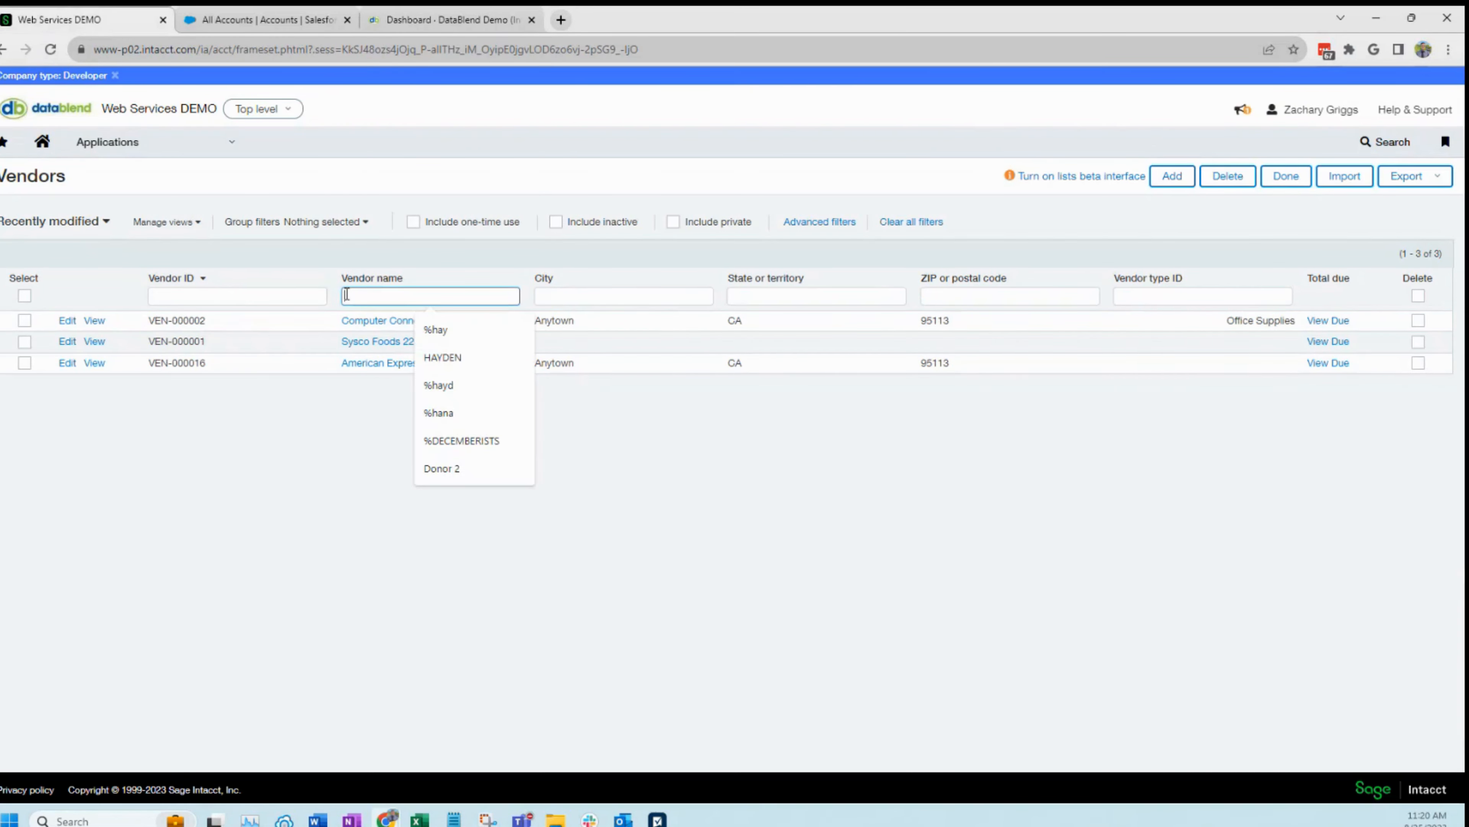
{"action": "key", "text": "Return"}
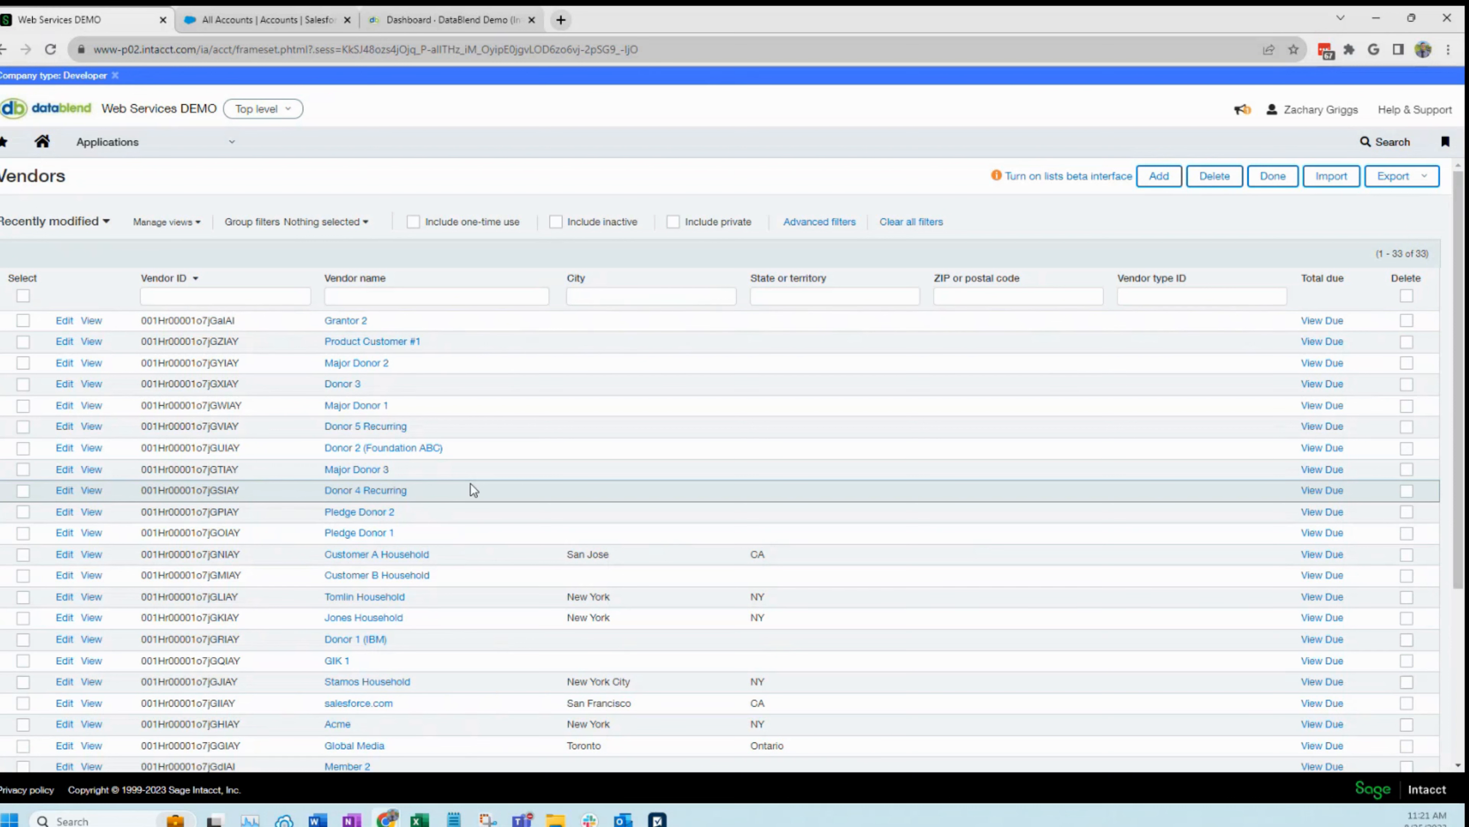
{"action": "scroll", "coordinate": [462, 515], "scroll_direction": "down", "scroll_amount": 3}
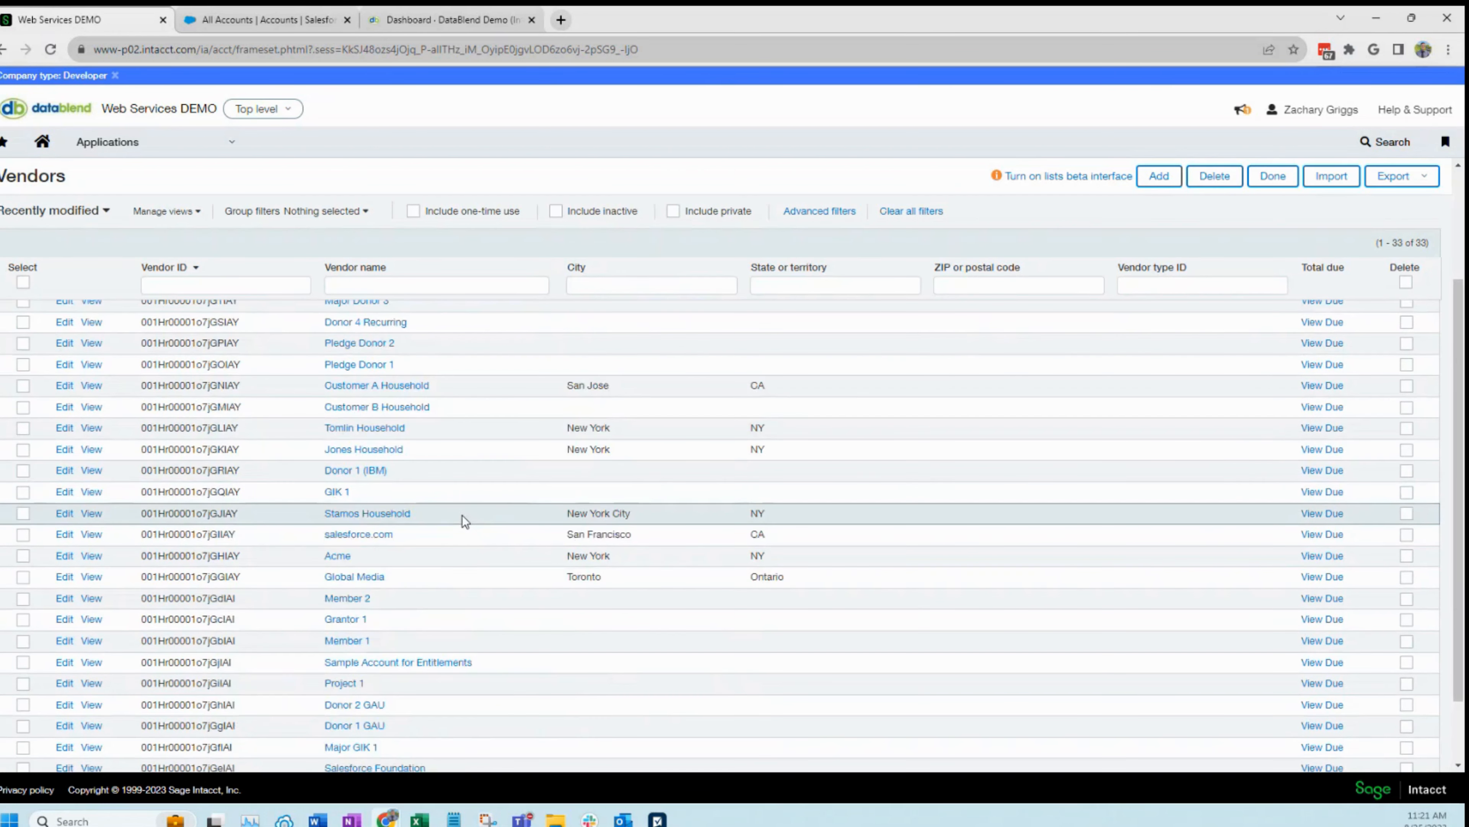
{"action": "scroll", "coordinate": [463, 515], "scroll_direction": "up", "scroll_amount": 3}
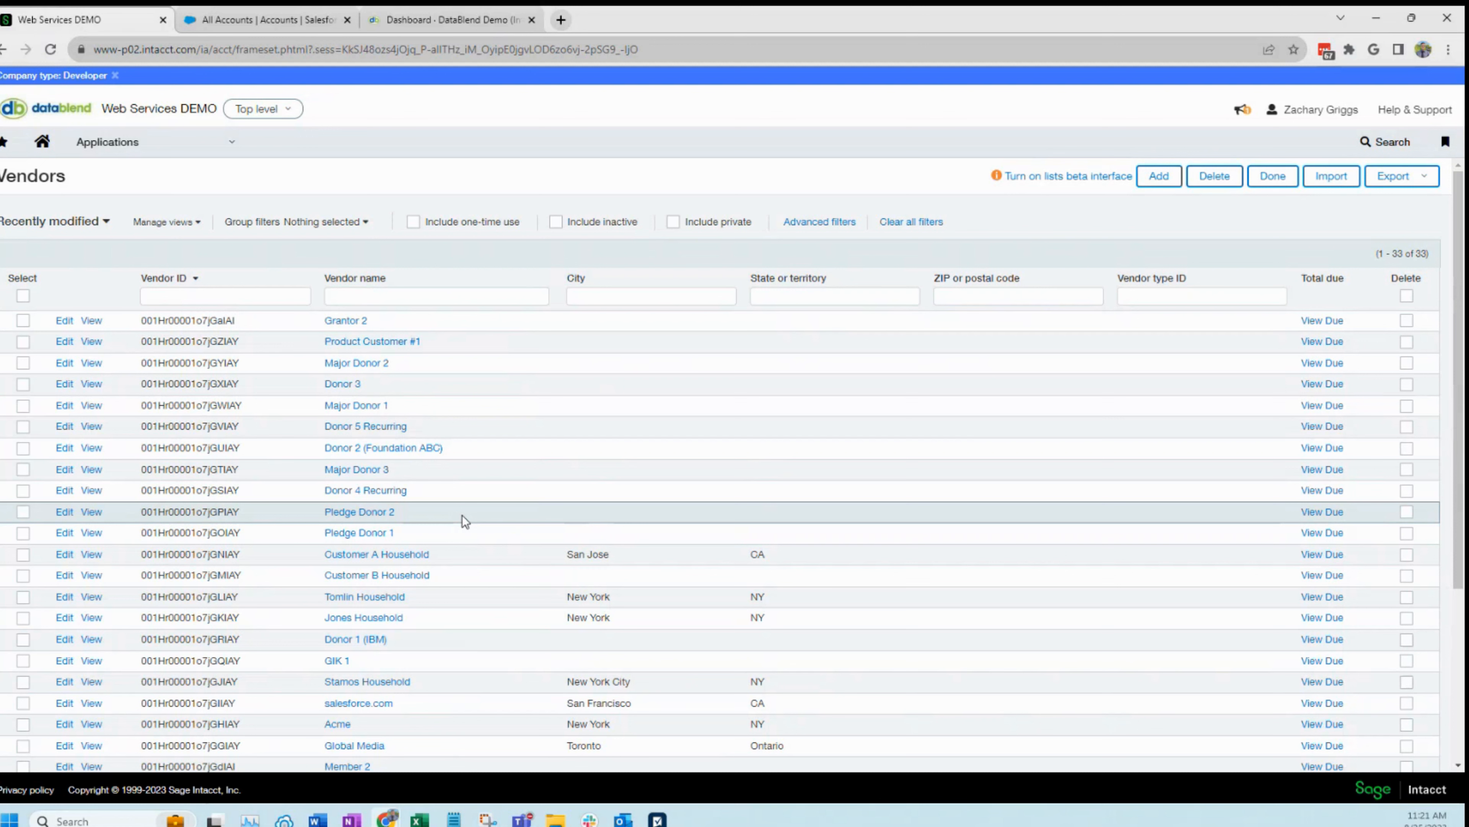
{"action": "double_click", "coordinate": [193, 322]}
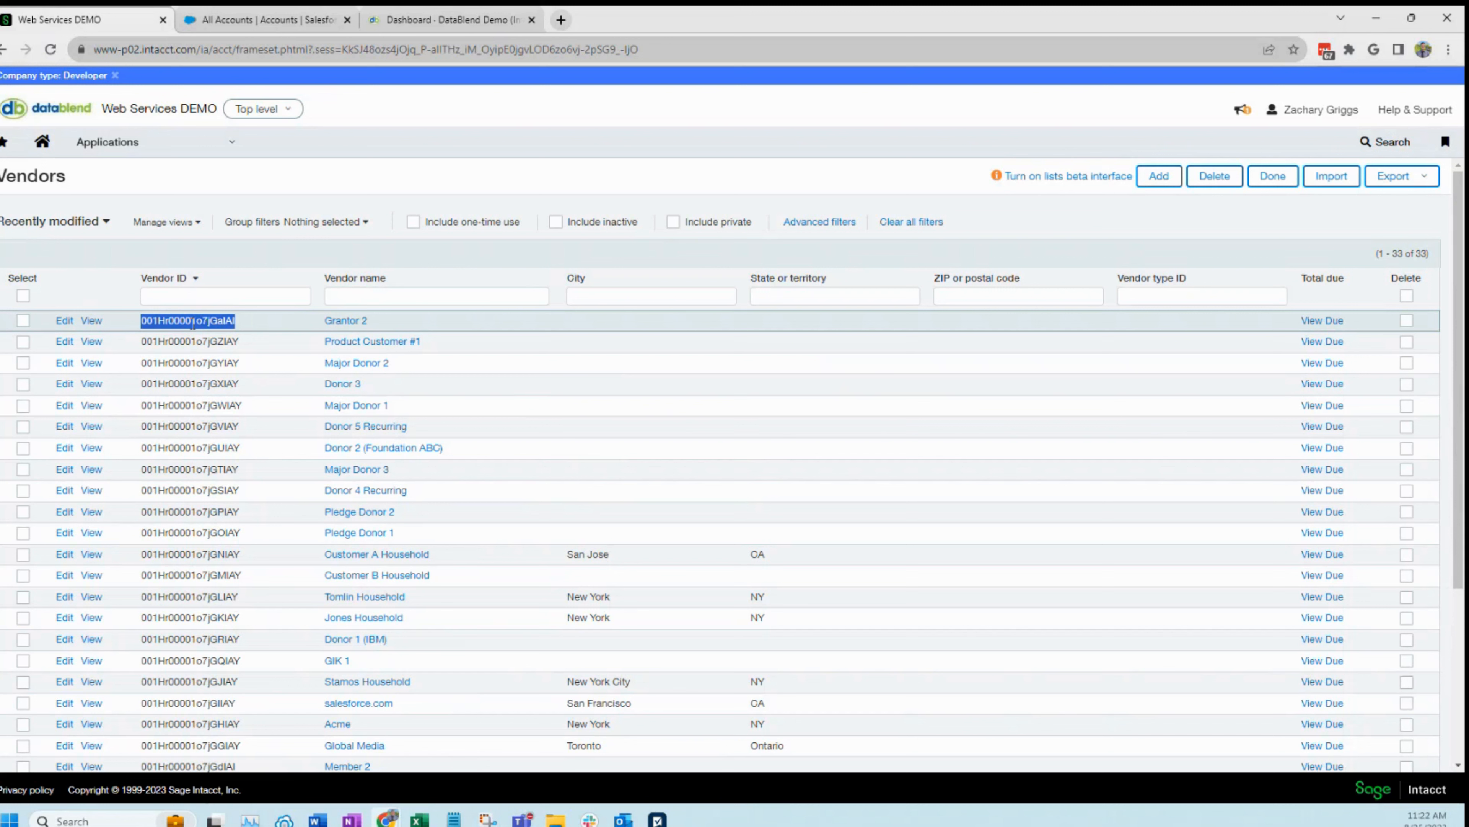
{"action": "left_click", "coordinate": [342, 127]}
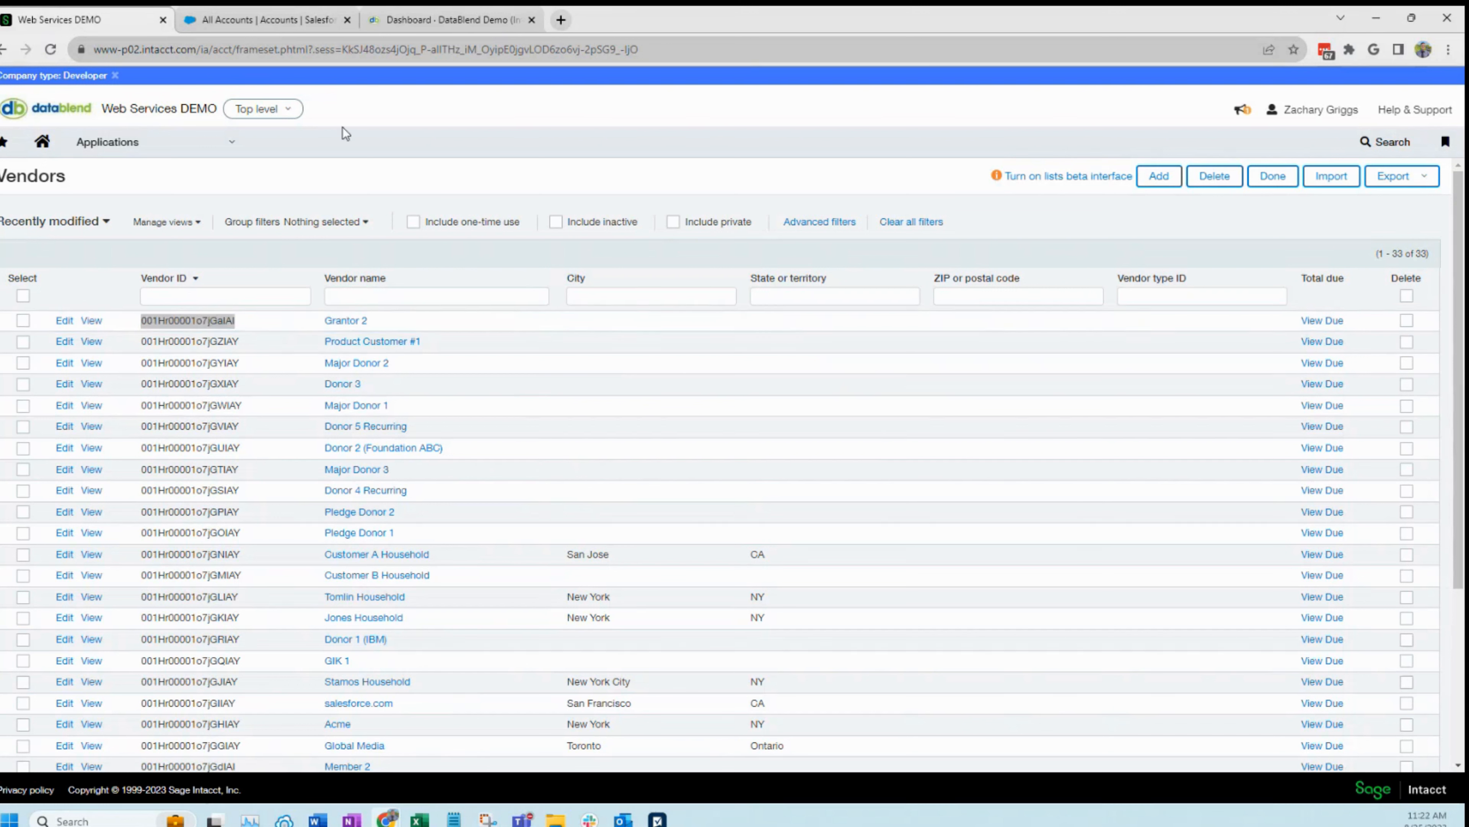
Rename the Donor 3 account in Salesforce to "Nonprofit Org 3" and save the record
{"action": "left_click", "coordinate": [272, 20]}
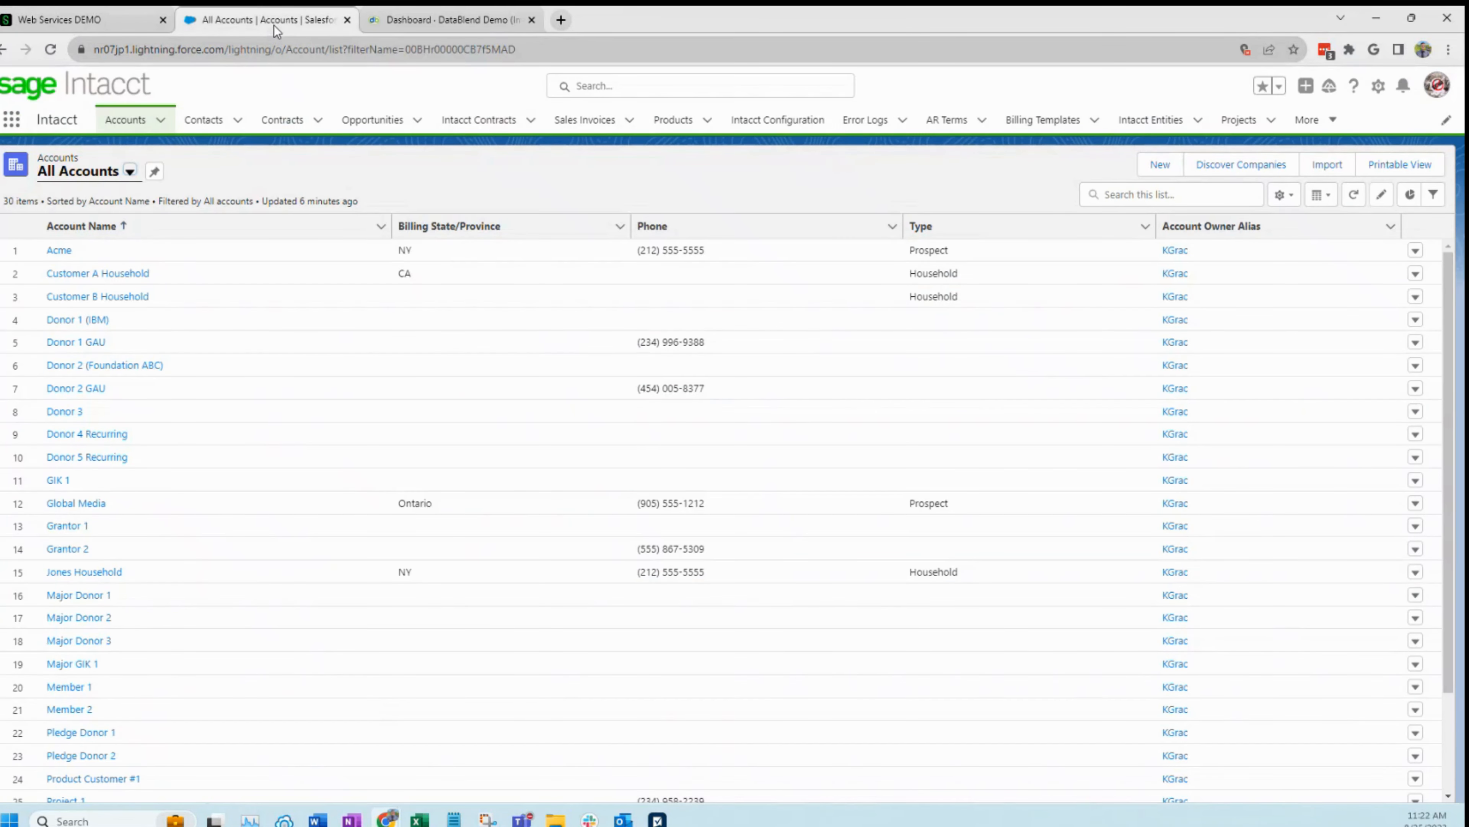
{"action": "left_click", "coordinate": [156, 300]}
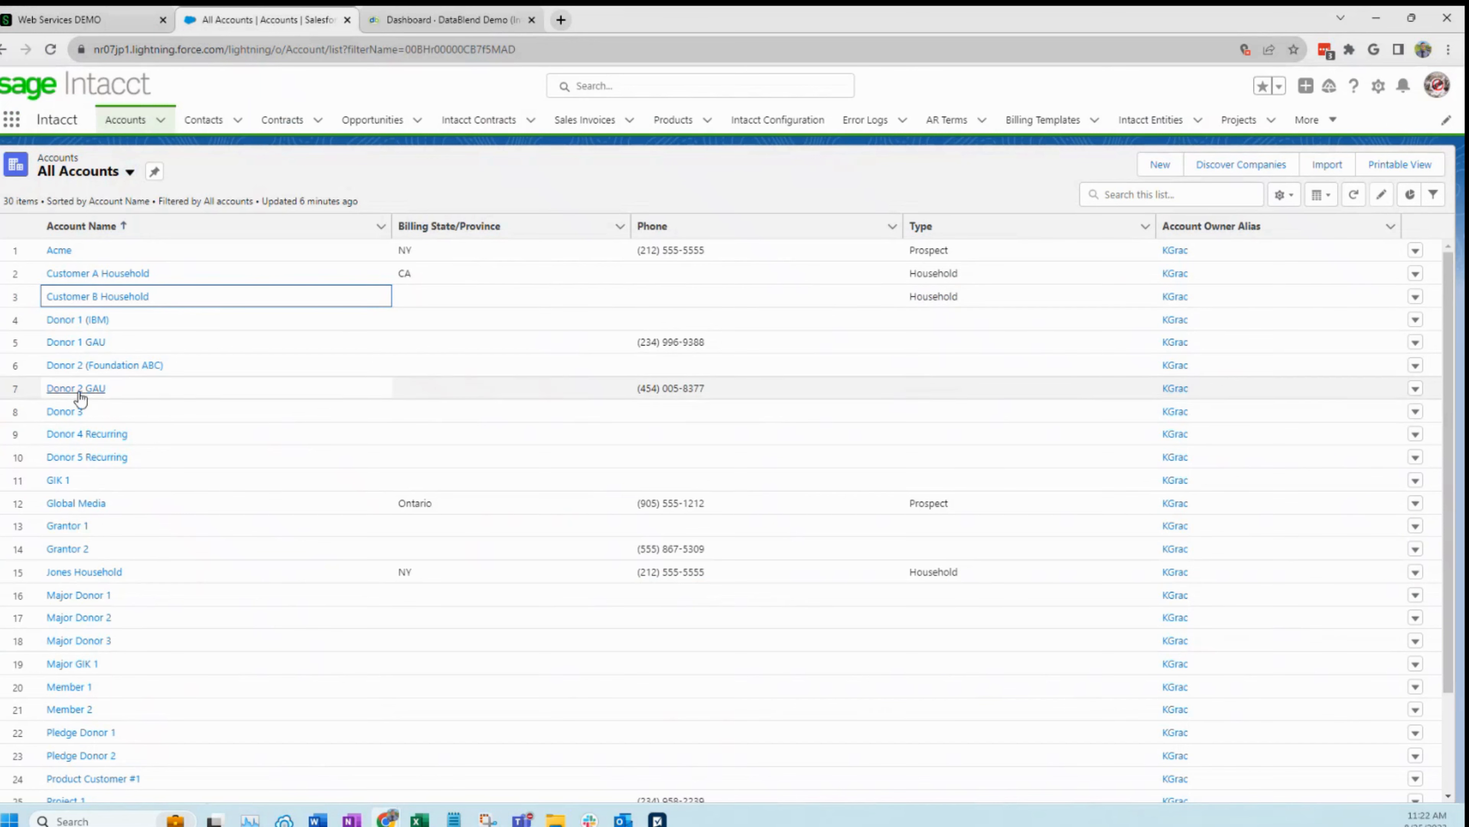
{"action": "left_click", "coordinate": [65, 412]}
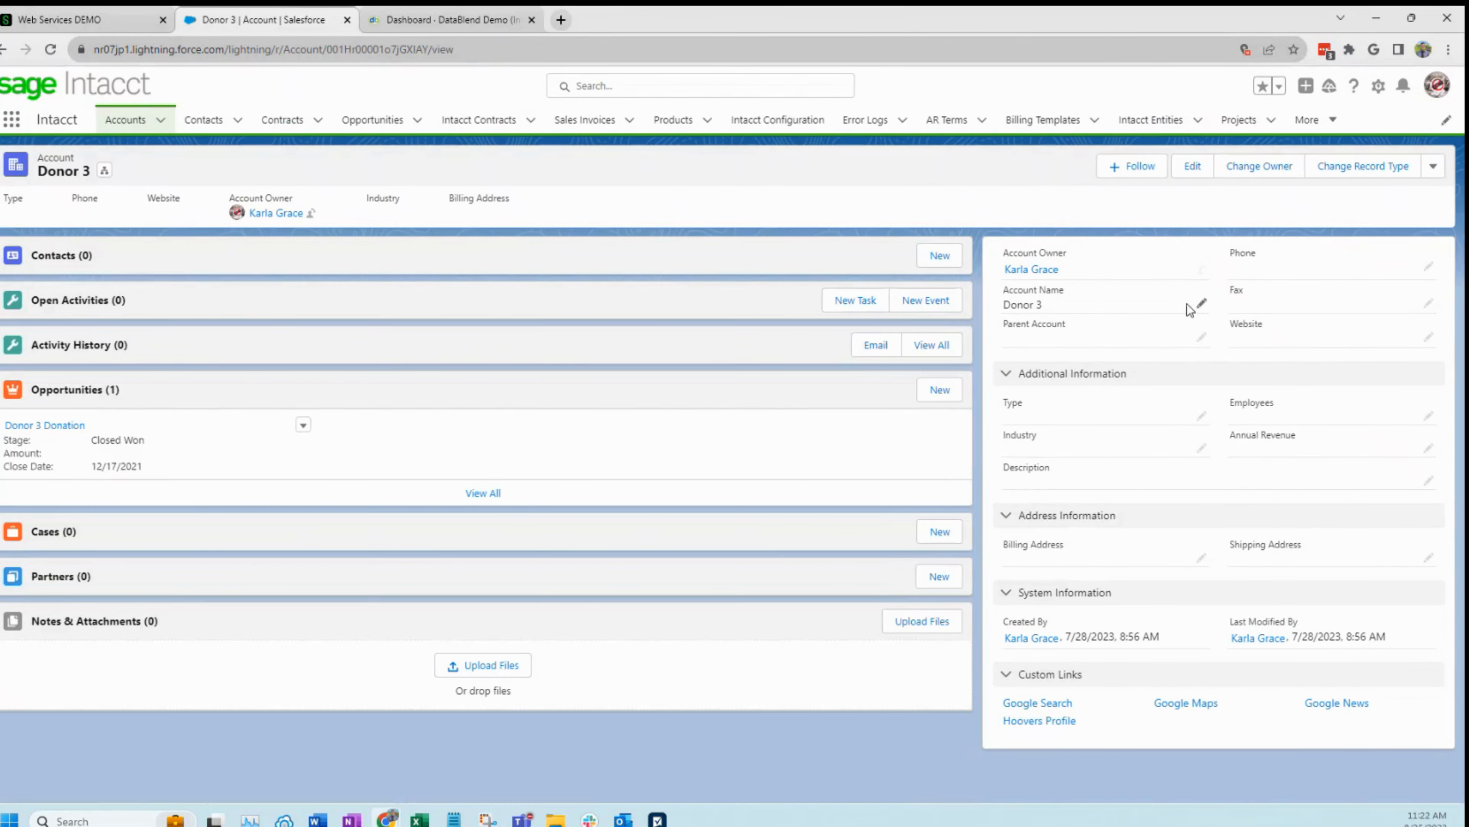
{"action": "left_click", "coordinate": [1202, 304]}
{"action": "triple_click", "coordinate": [1097, 362]}
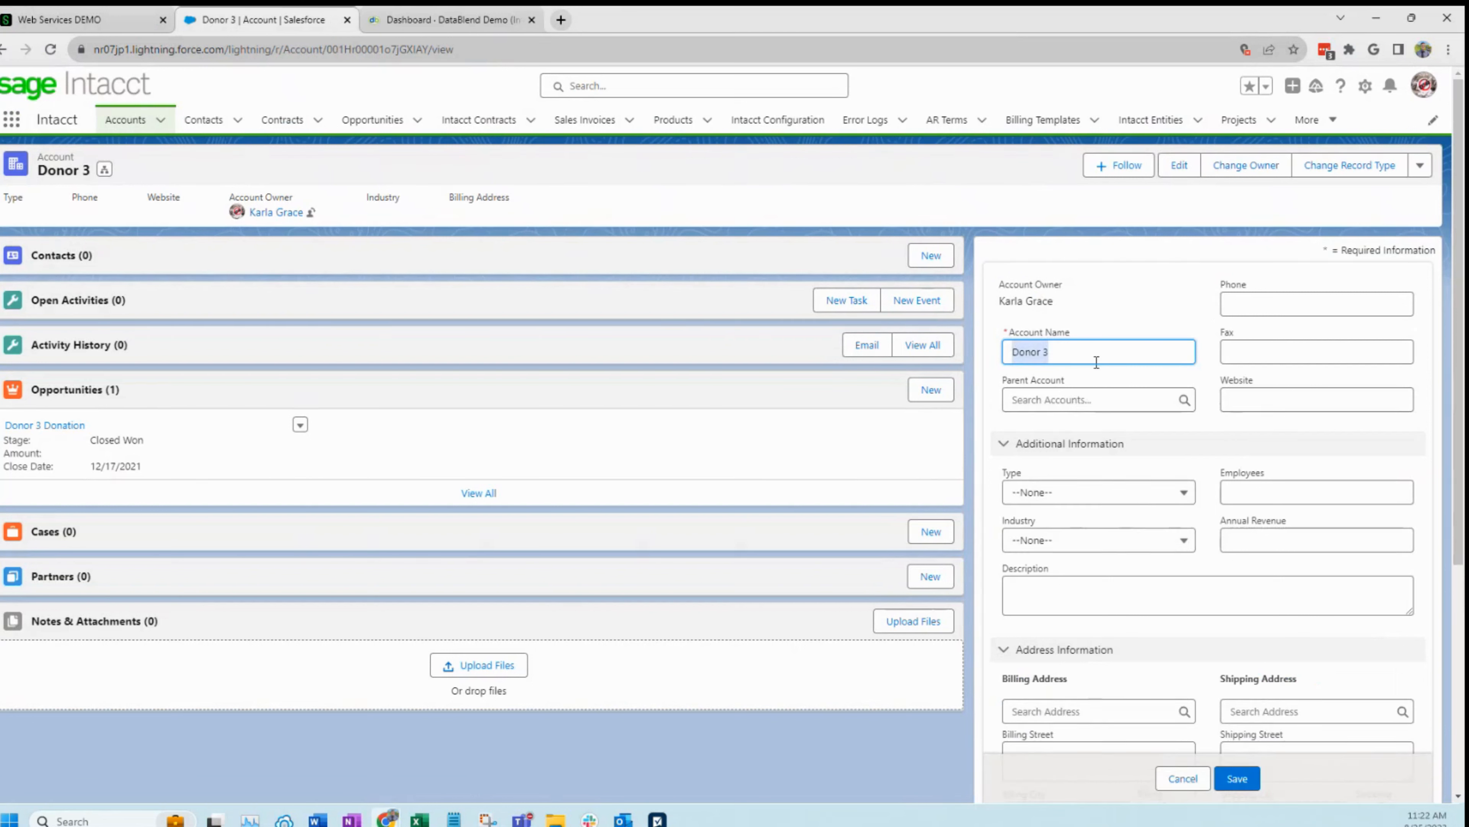
{"action": "type", "text": "Nonpro"}
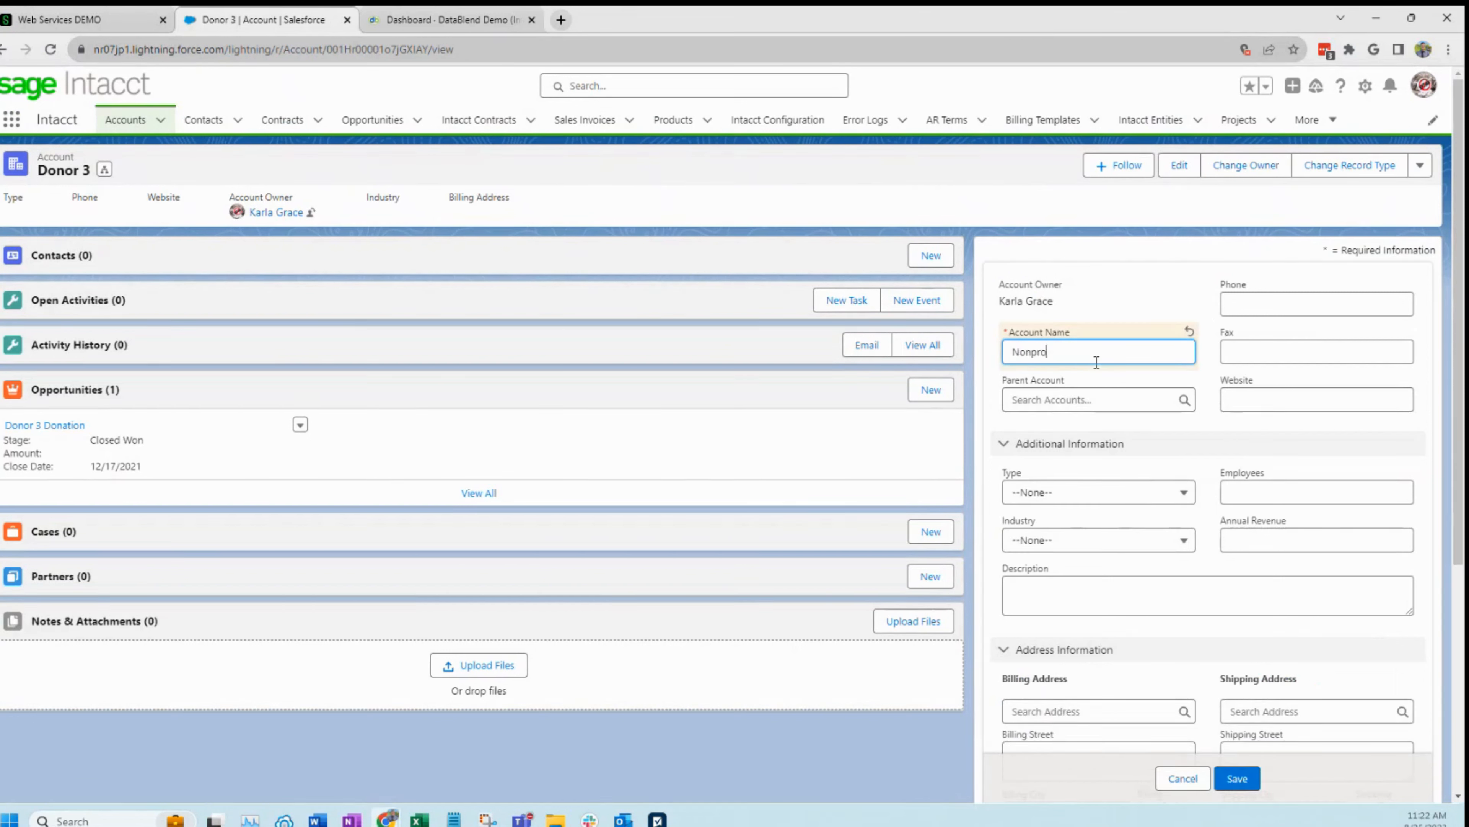
{"action": "type", "text": "fit Org 3"}
{"action": "left_click", "coordinate": [1237, 778]}
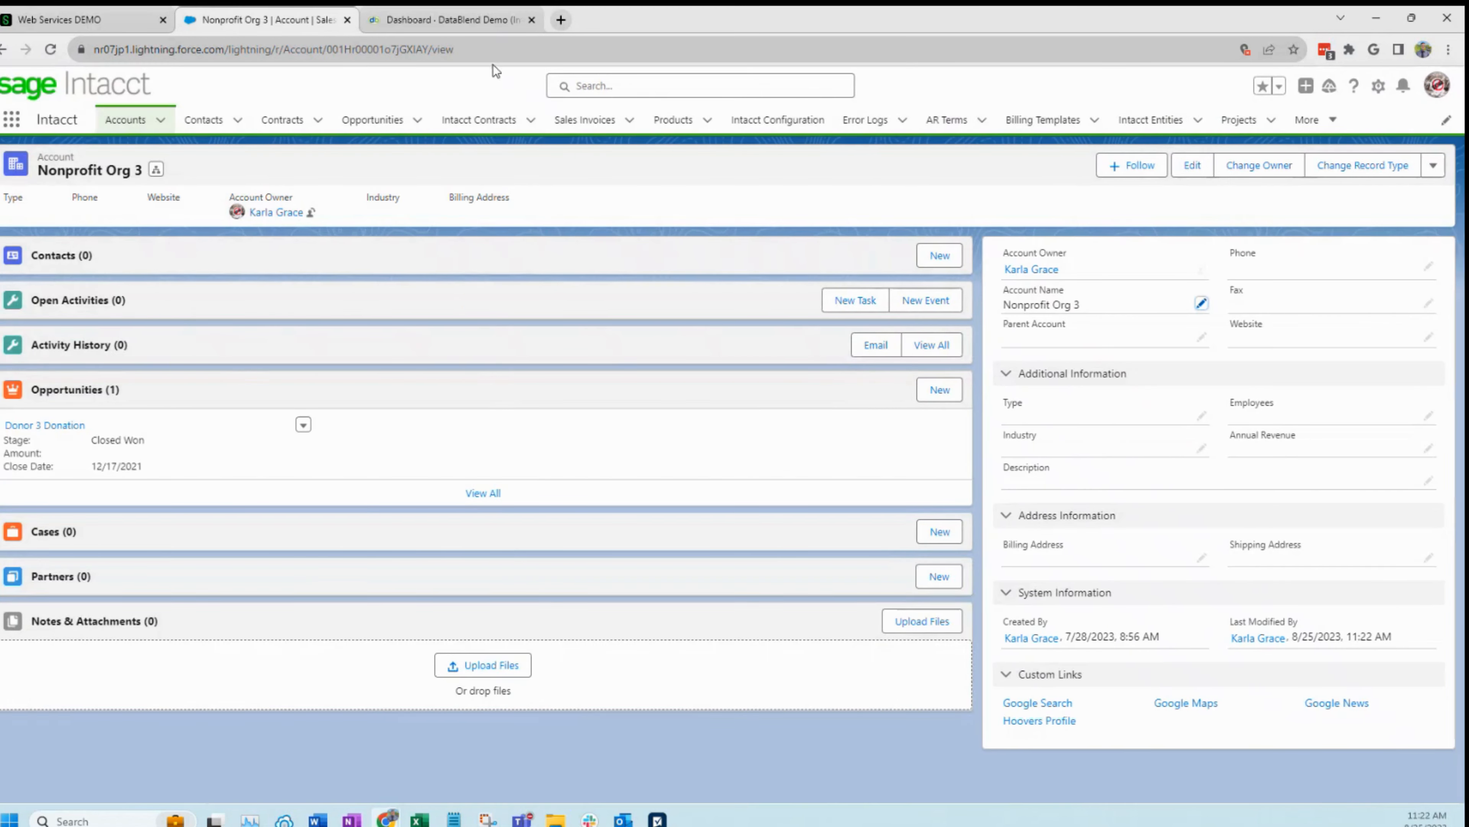
Return to the DataBlend dashboard and run the Grantees (Salesforce Account >> Intacct Vendor) workflow again
{"action": "left_click", "coordinate": [464, 20]}
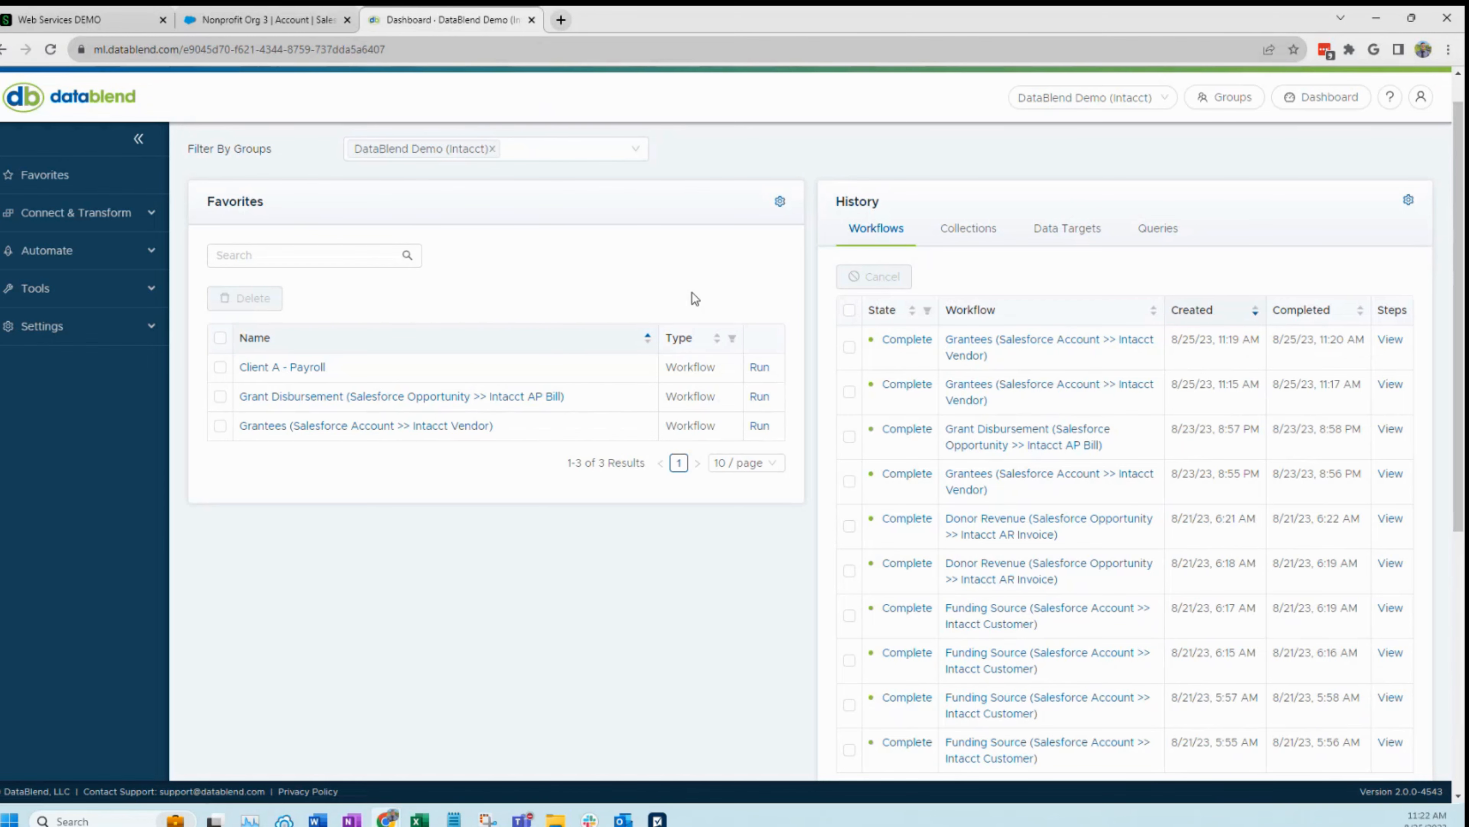
{"action": "left_click", "coordinate": [761, 427]}
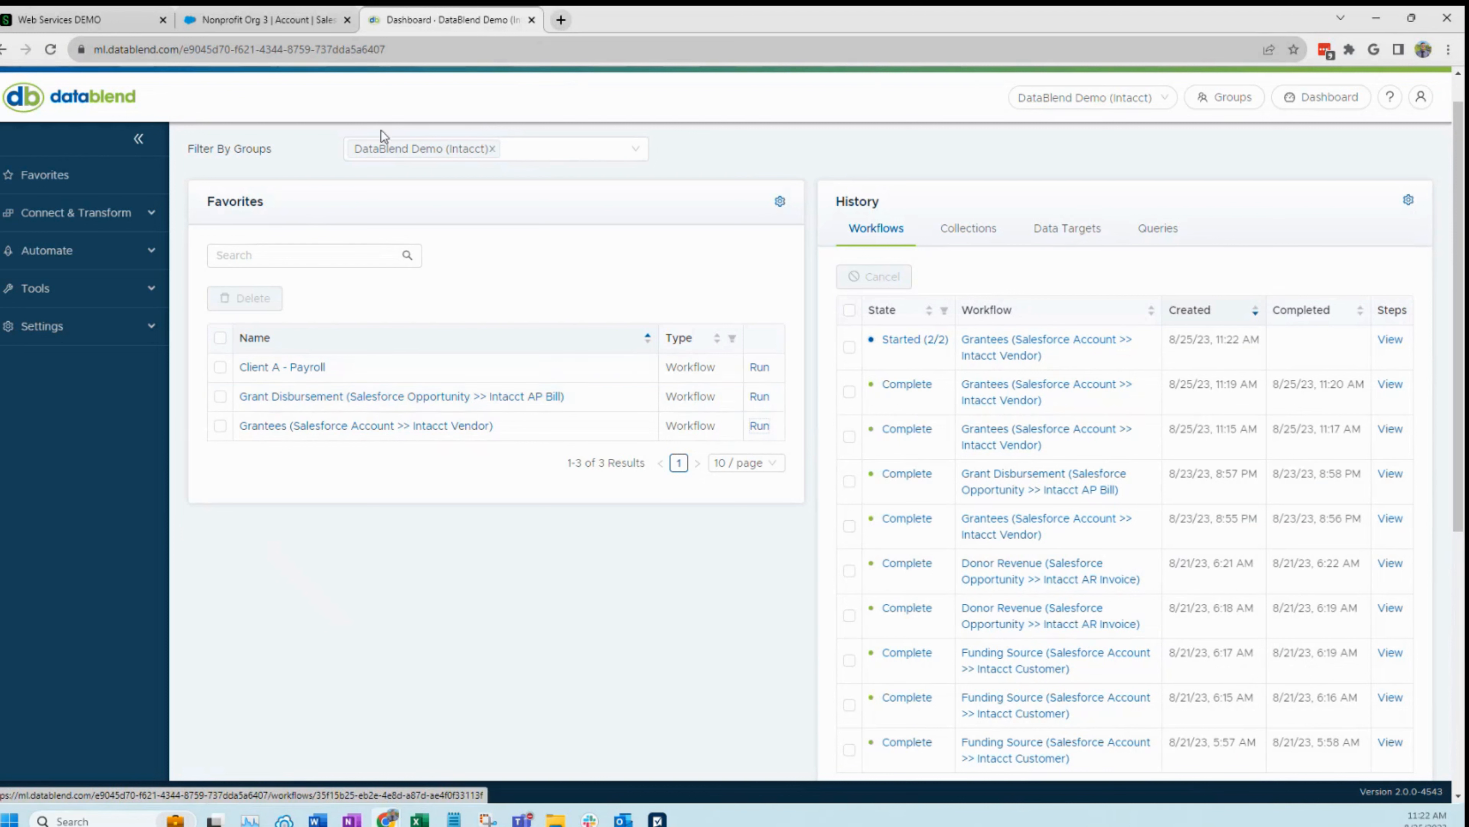
Display the All Opportunities list in Salesforce to review the grant and donation records
{"action": "left_click", "coordinate": [266, 20]}
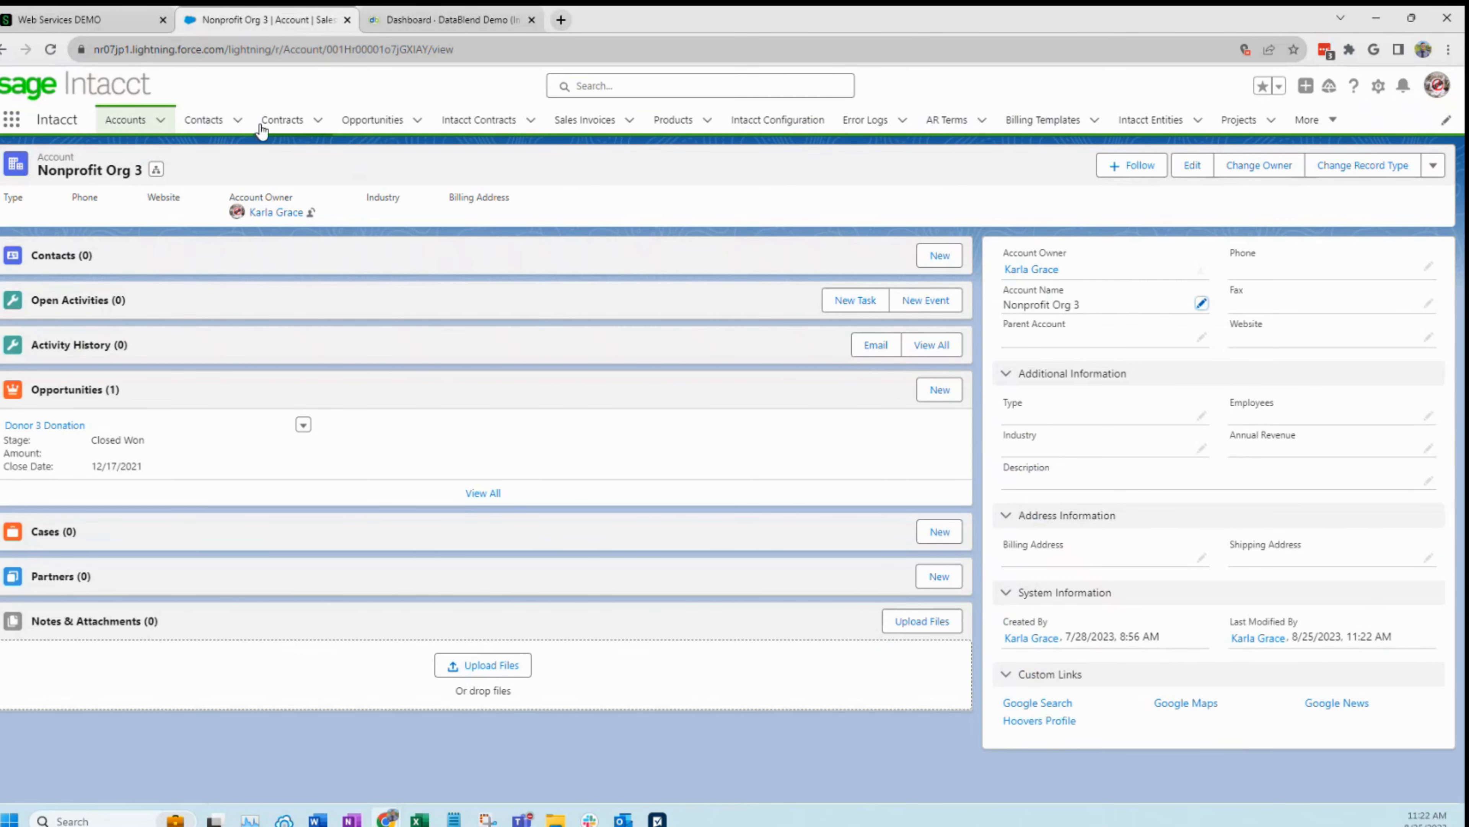
{"action": "left_click", "coordinate": [355, 128]}
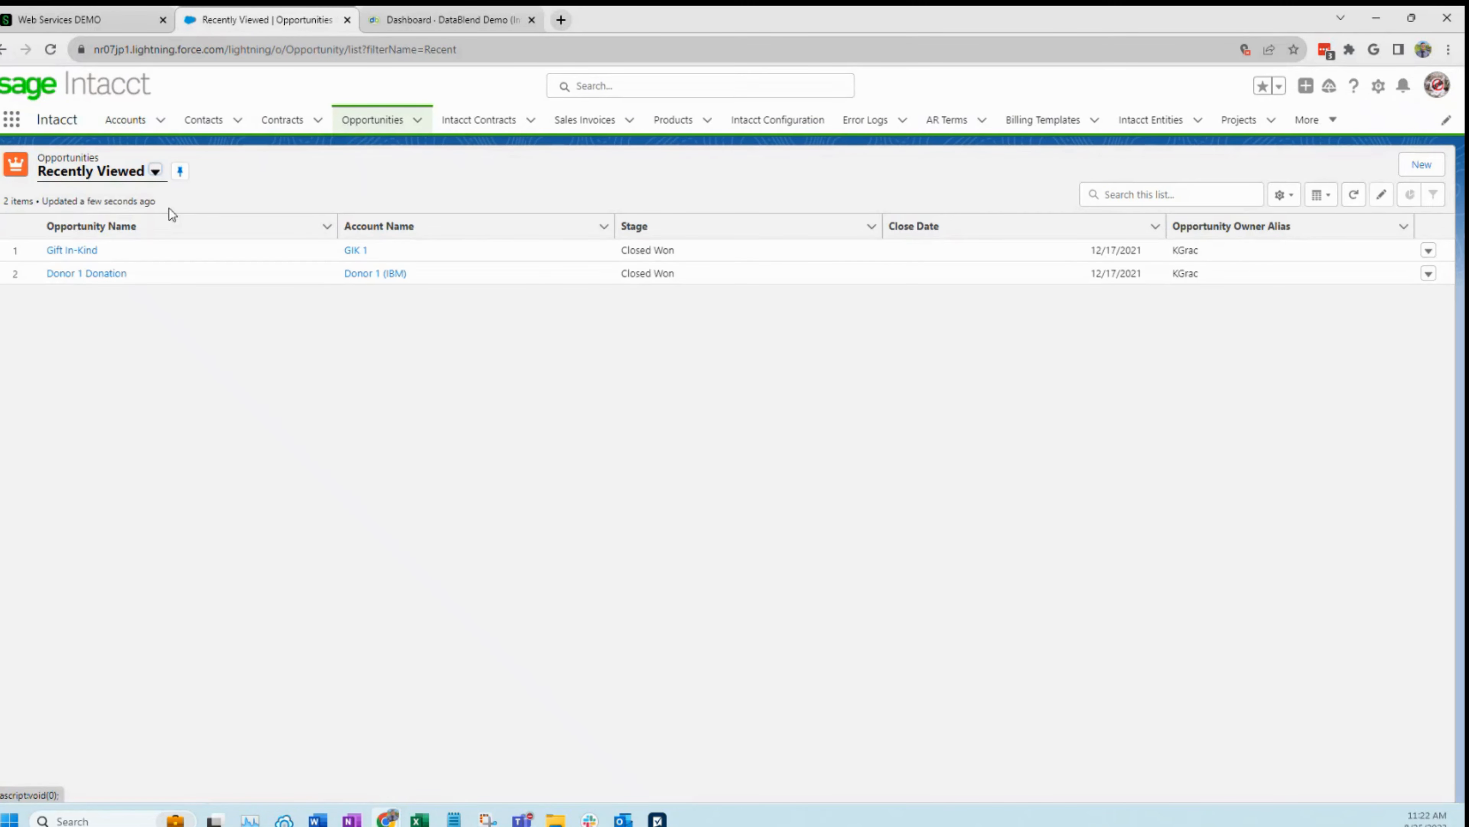
{"action": "left_click", "coordinate": [155, 171]}
{"action": "left_click", "coordinate": [98, 265]}
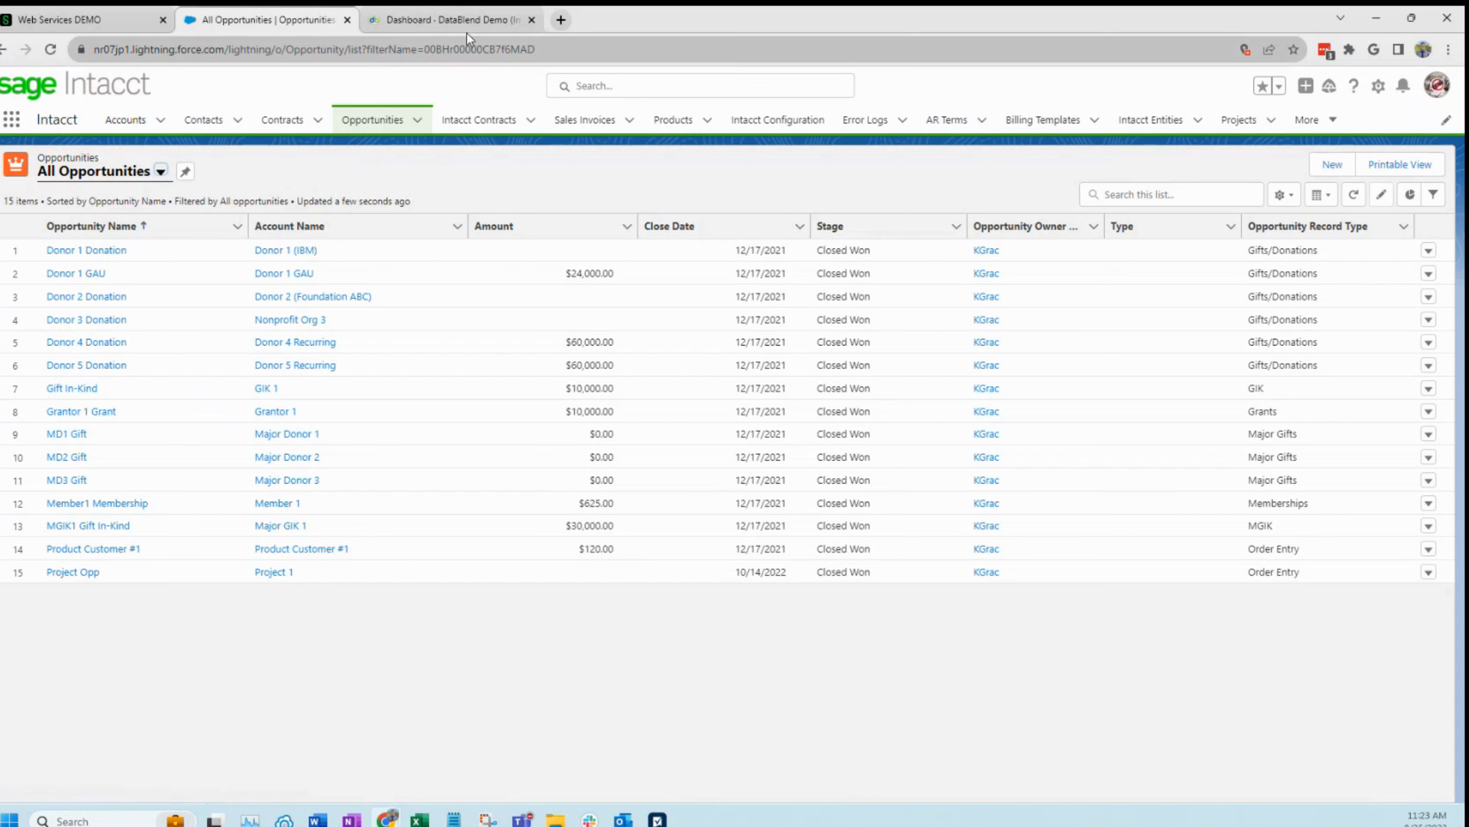
Run the Grant Disbursement (Salesforce Opportunity >> Intacct AP Bill) workflow in DataBlend and check its status in the workflow history
{"action": "left_click", "coordinate": [462, 23]}
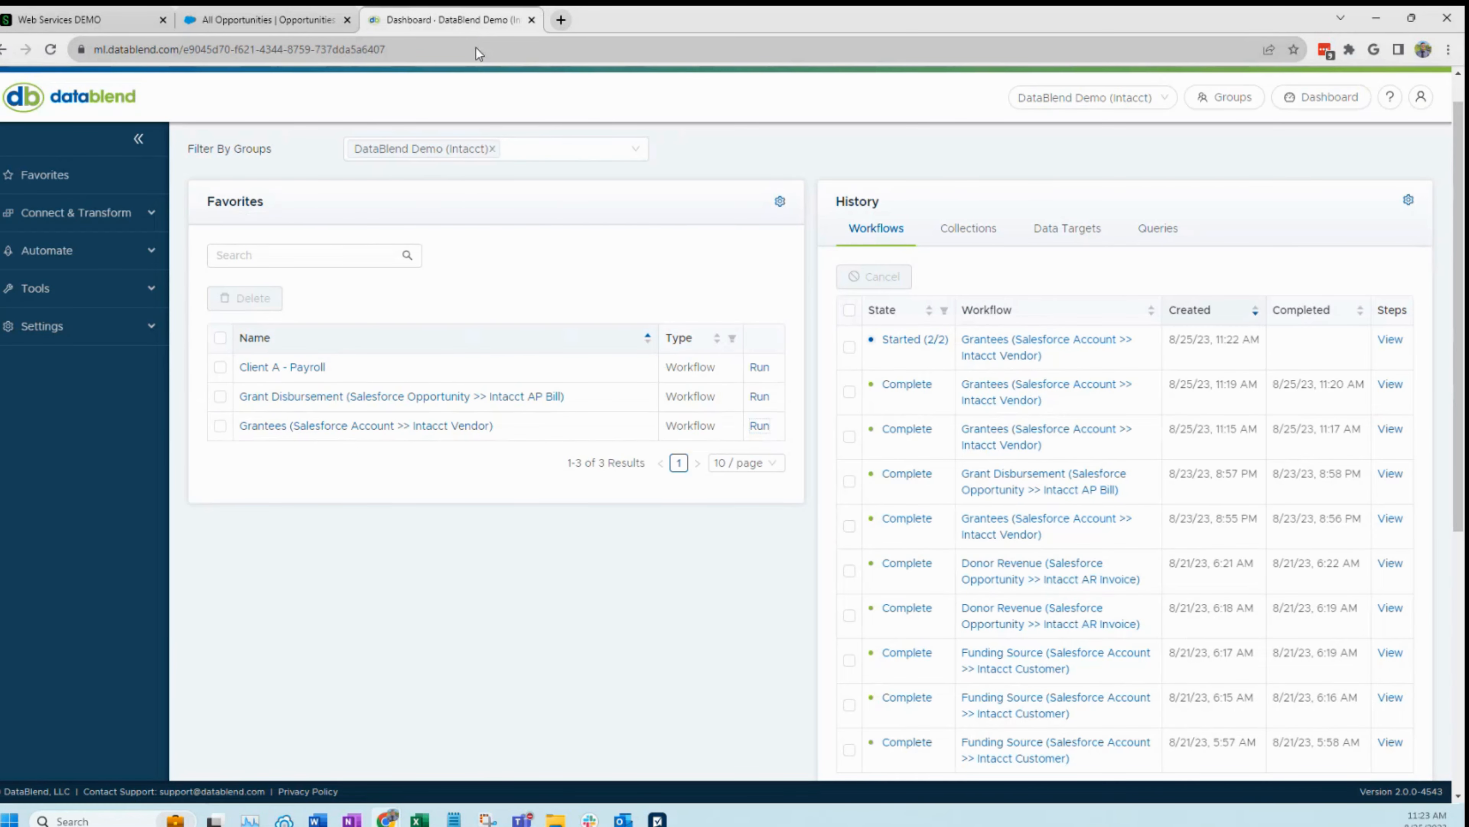
{"action": "left_click", "coordinate": [763, 400]}
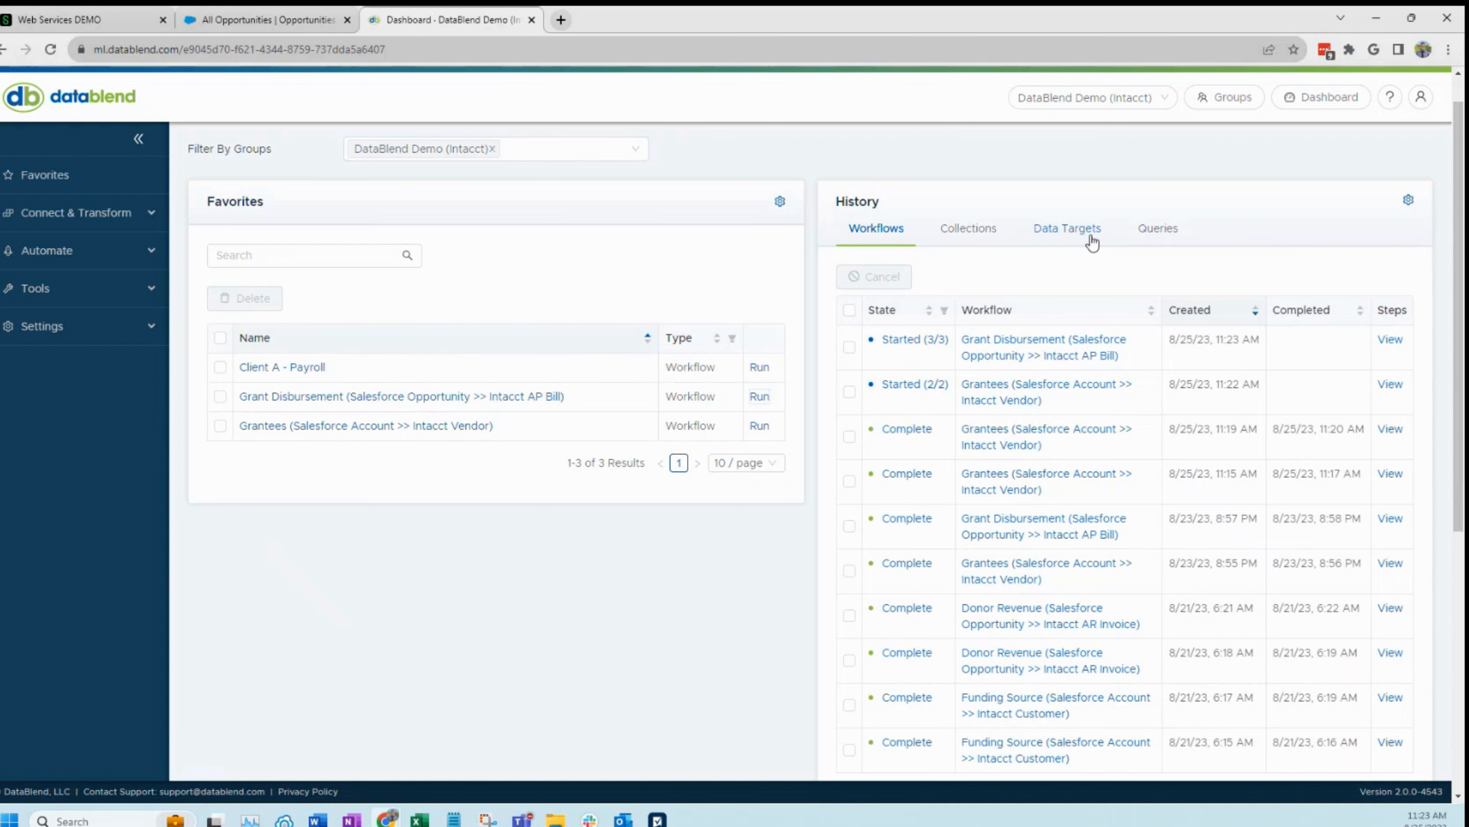
{"action": "scroll", "coordinate": [1096, 297], "scroll_direction": "down", "scroll_amount": 1}
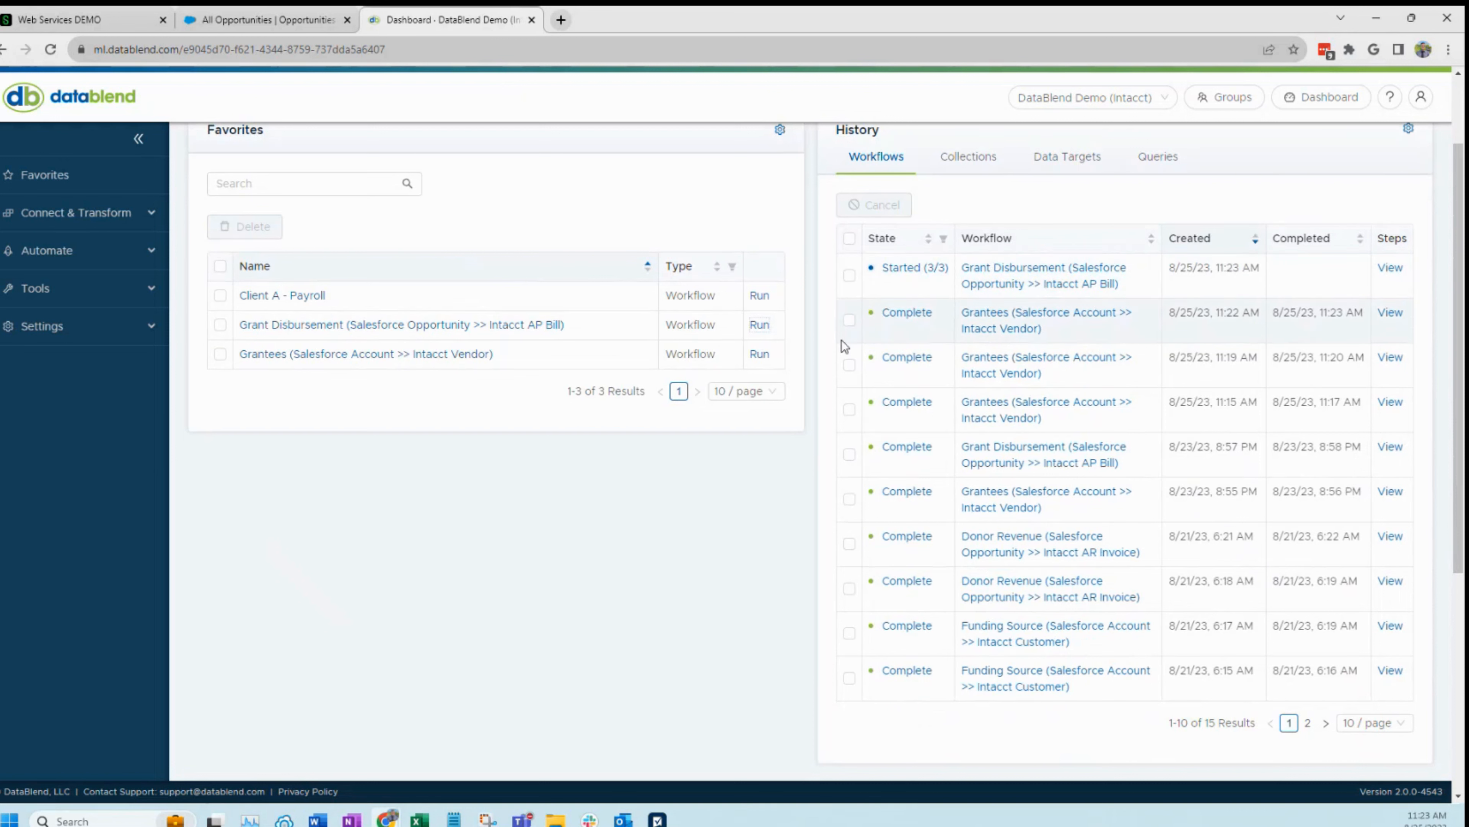
Switch to the Sage Intacct Vendors list and filter the vendor names by "non" to find the renamed account
{"action": "left_click", "coordinate": [106, 26]}
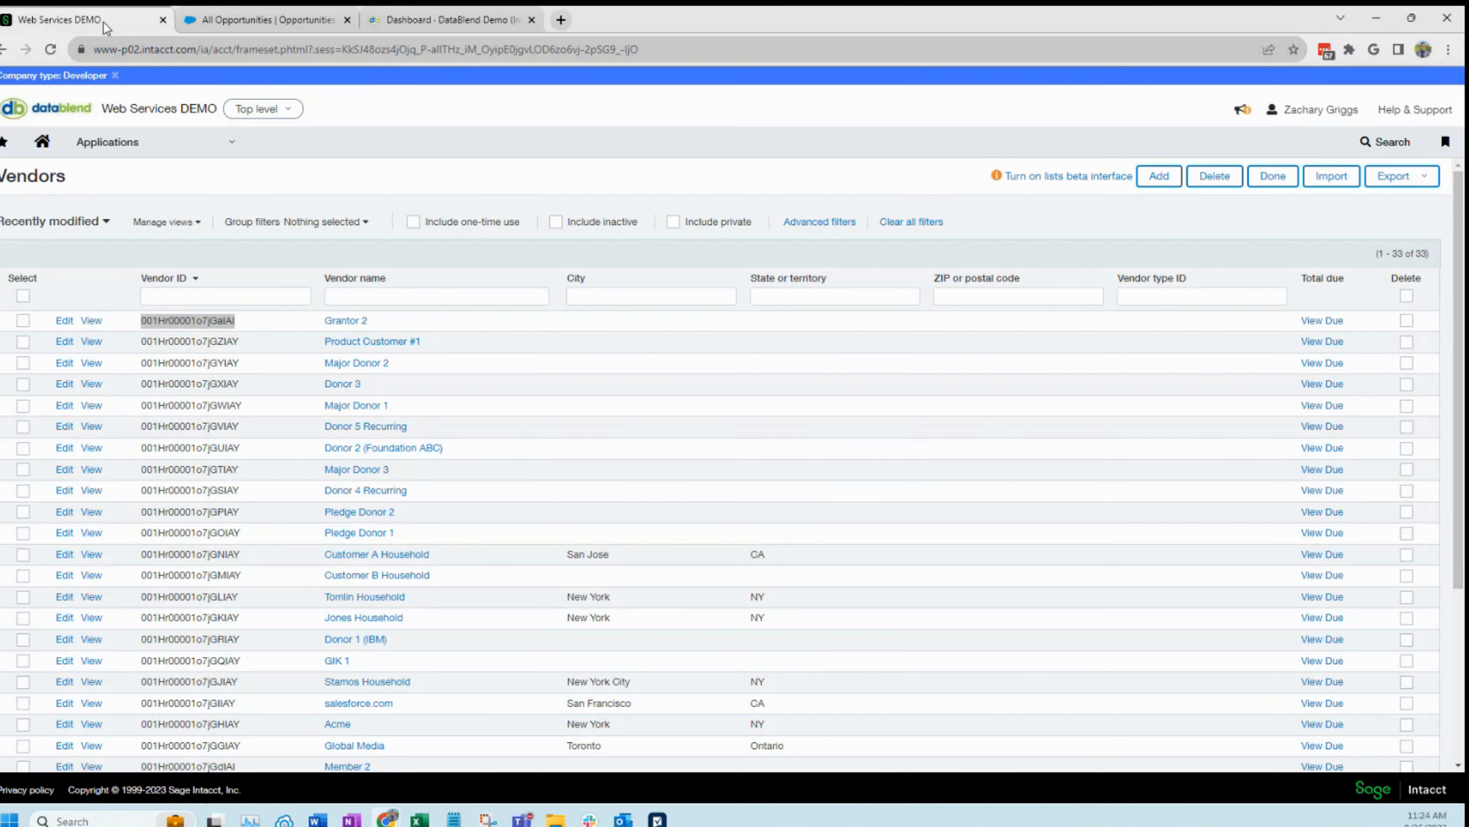
{"action": "left_click", "coordinate": [393, 296]}
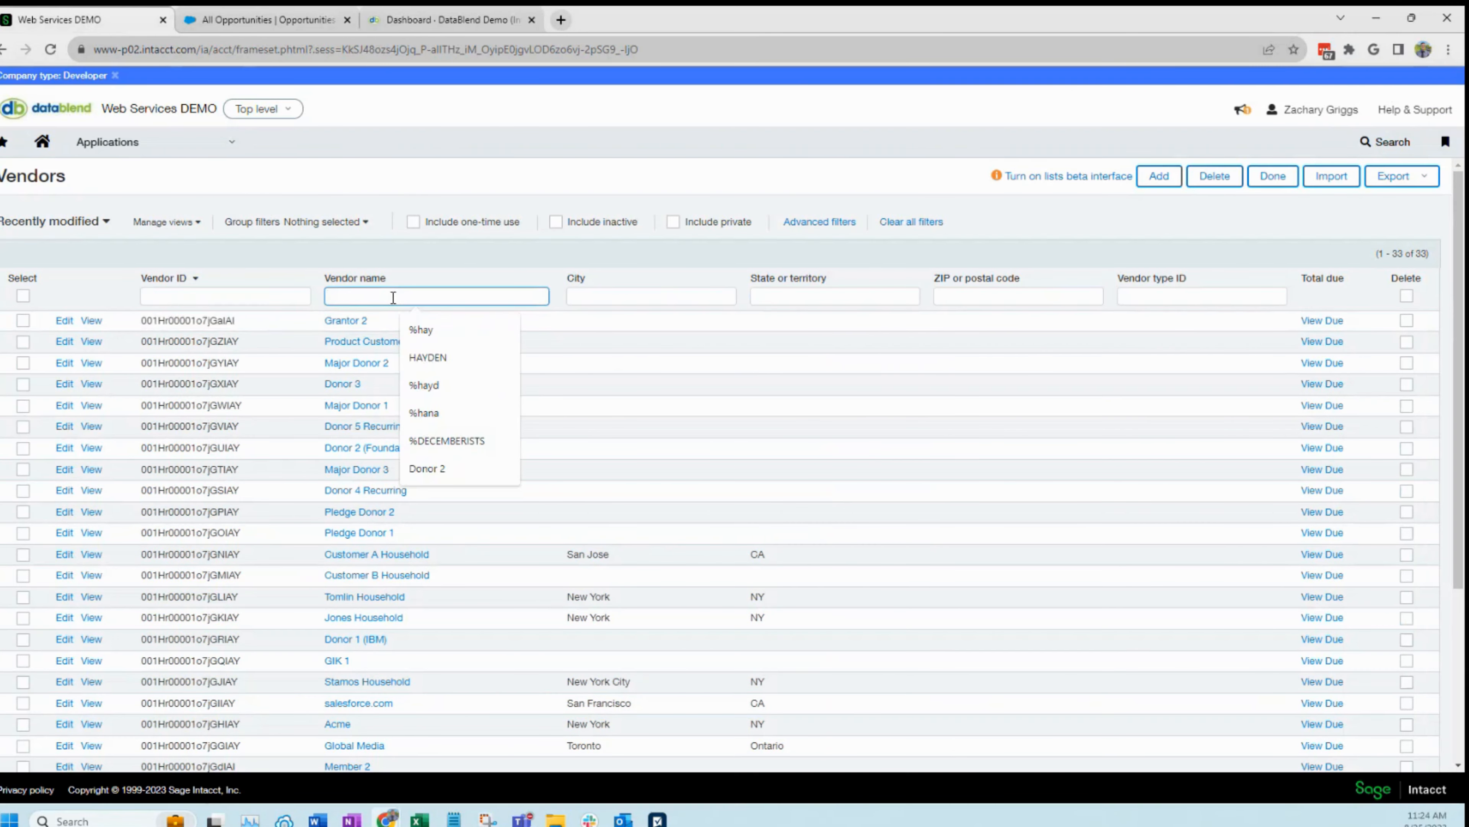
{"action": "type", "text": "non"}
{"action": "key", "text": "Return"}
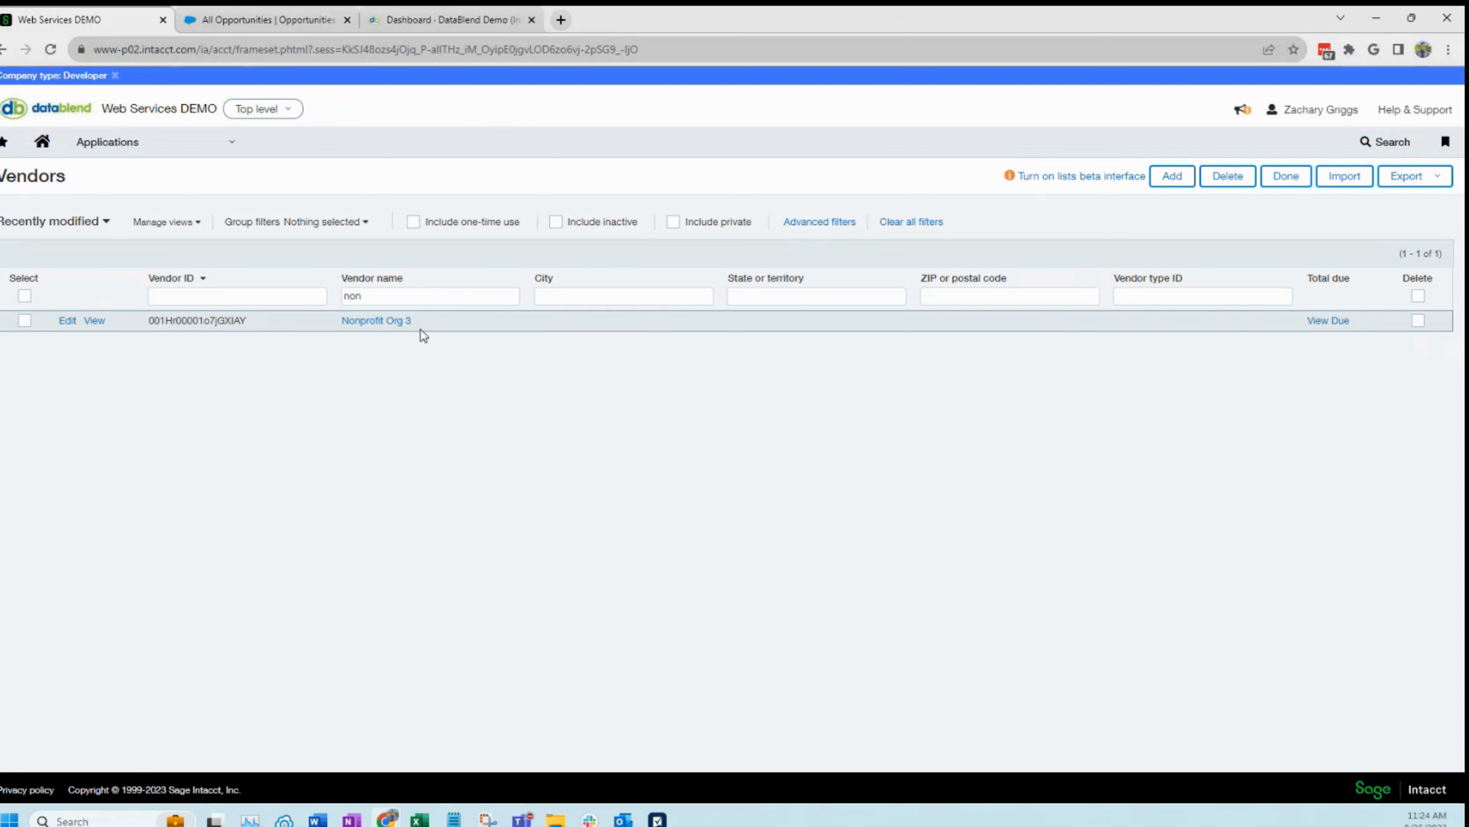
Check the Grant Disbursement run in the DataBlend workflow history, and display the Accounts Payable Bills list in Sage Intacct
{"action": "left_click", "coordinate": [430, 21]}
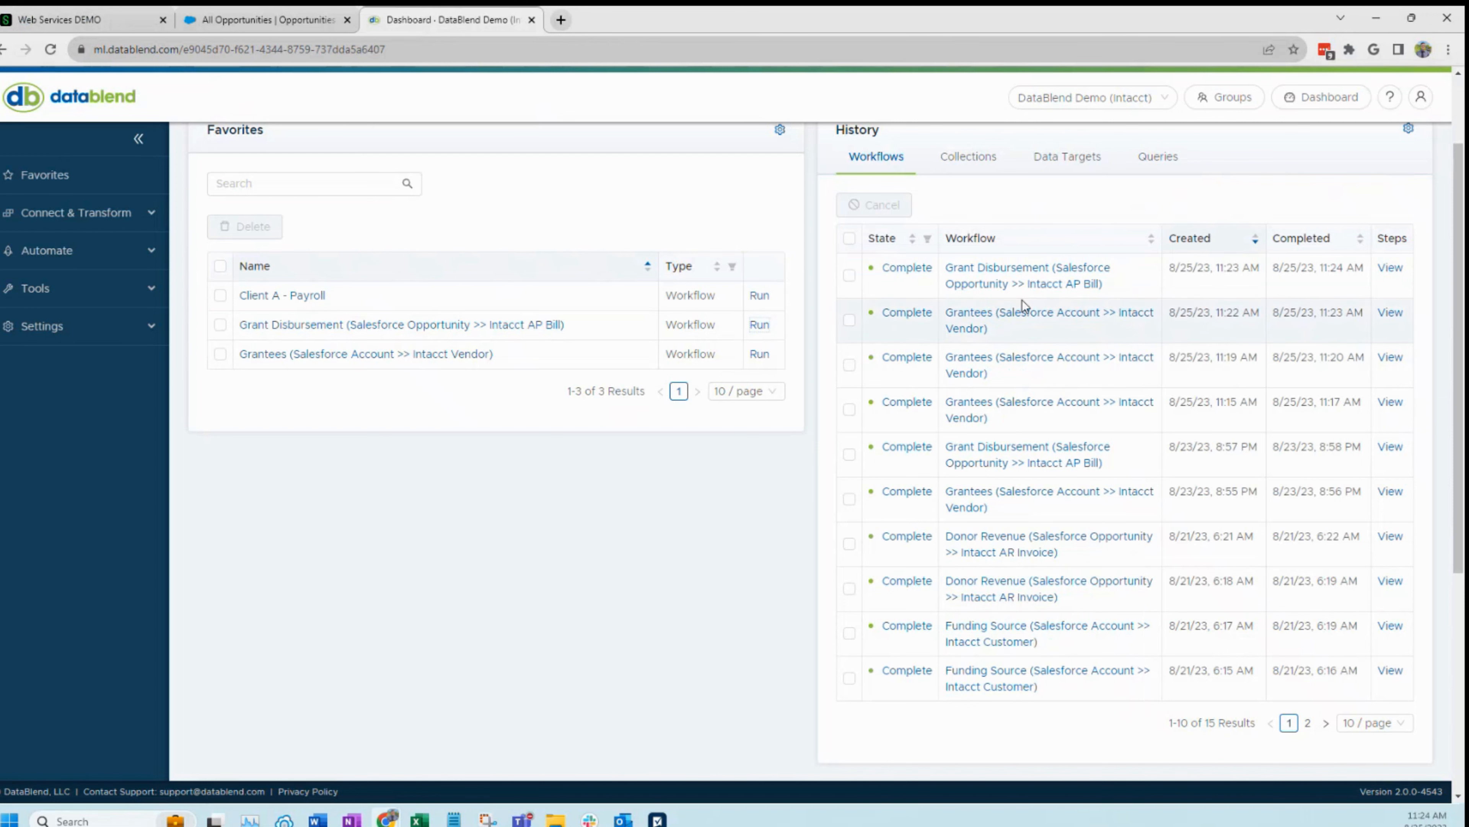
{"action": "scroll", "coordinate": [1022, 300], "scroll_direction": "up", "scroll_amount": 1}
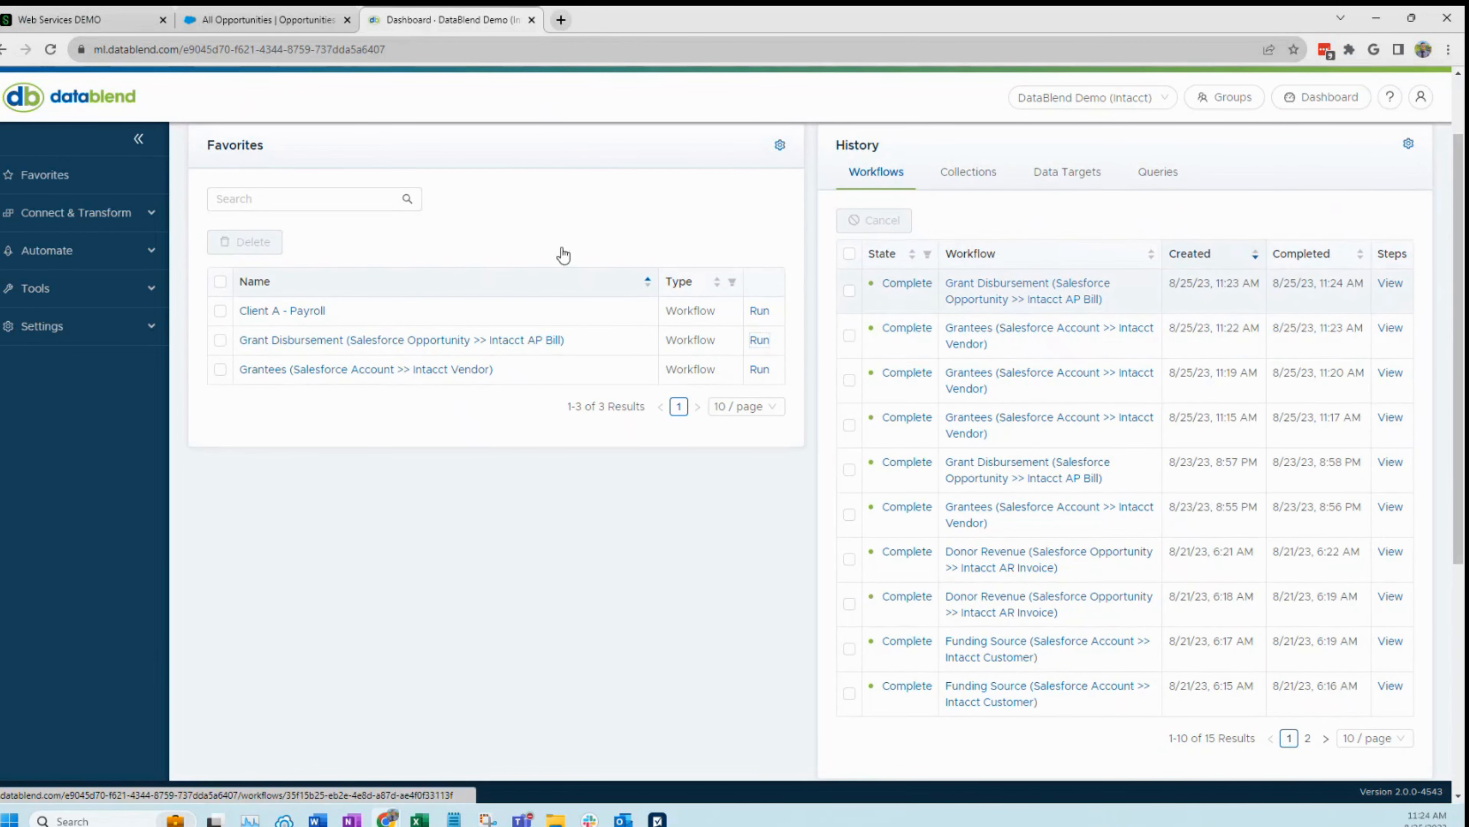
{"action": "left_click", "coordinate": [104, 19]}
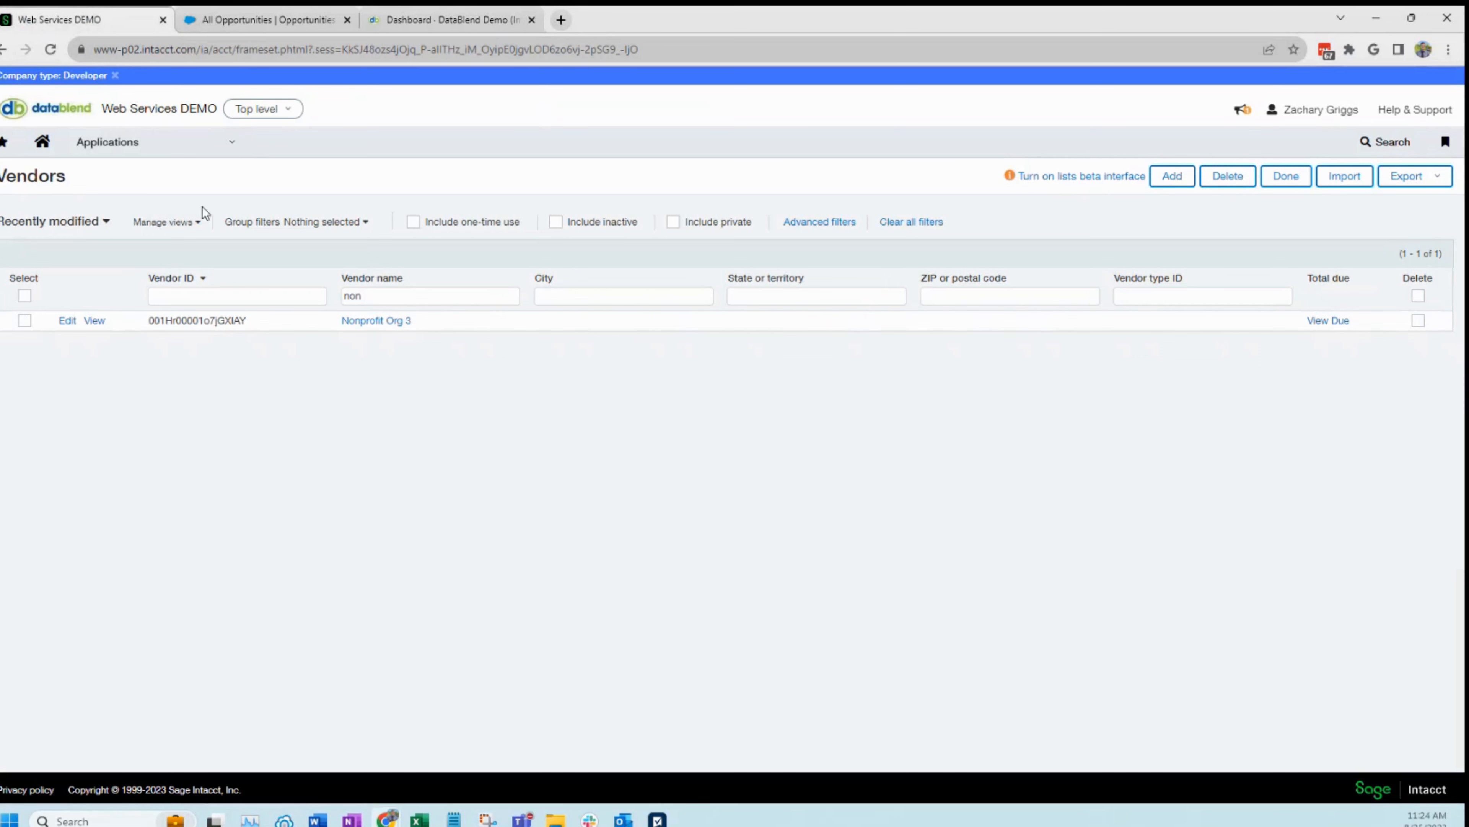
{"action": "left_click", "coordinate": [148, 152]}
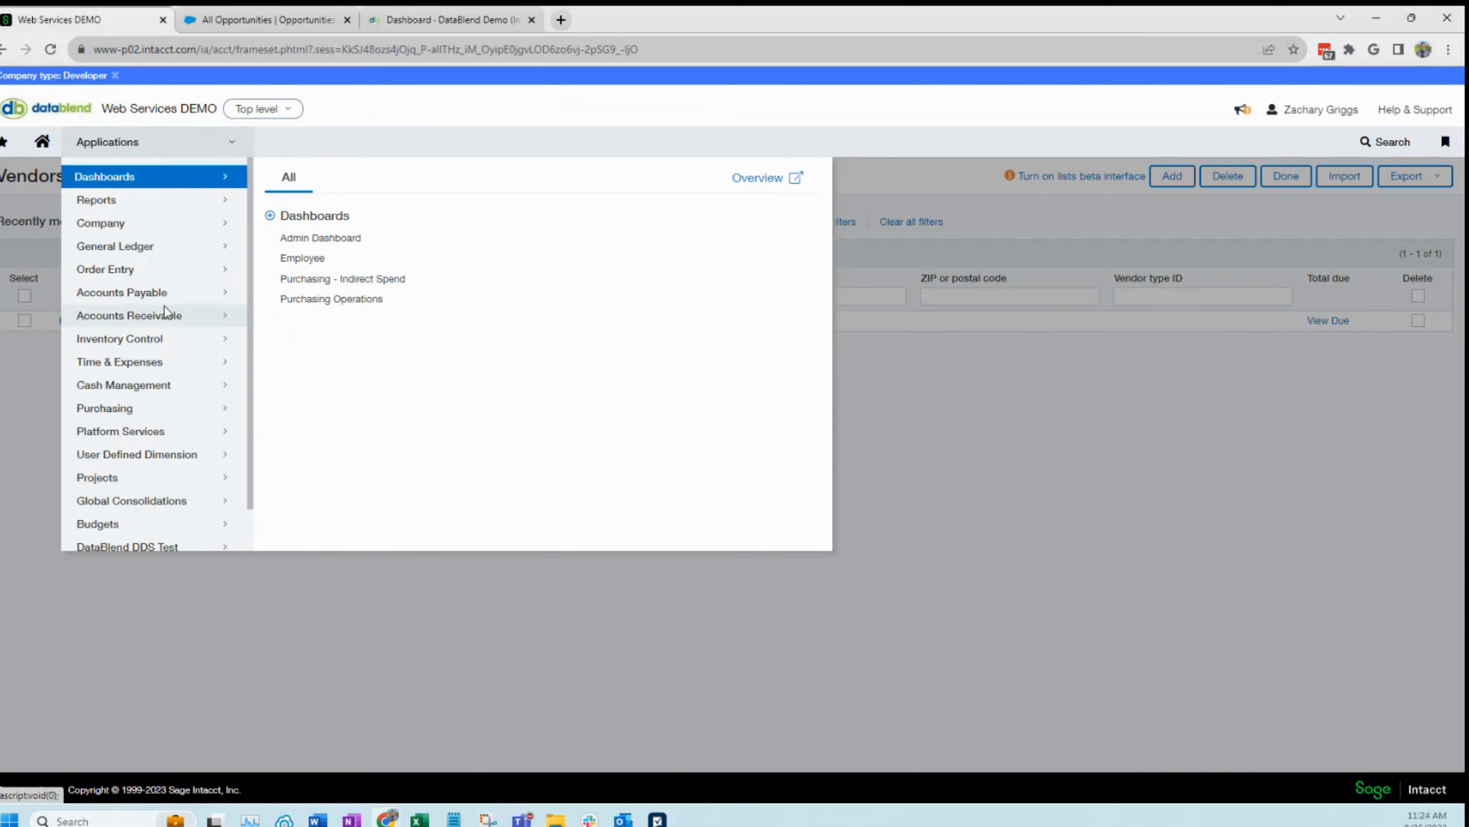
{"action": "mouse_move", "coordinate": [160, 303]}
{"action": "left_click", "coordinate": [288, 252]}
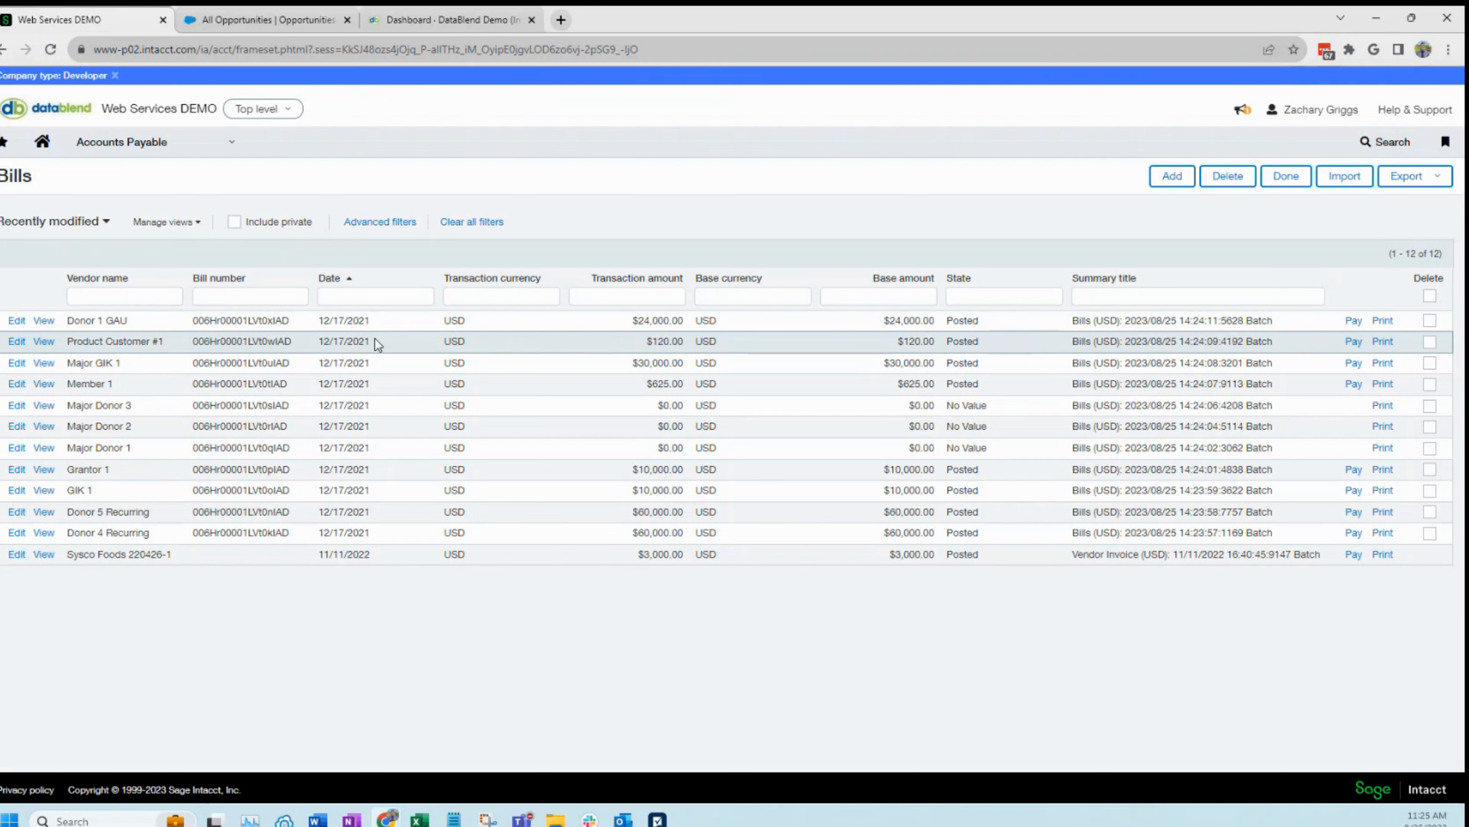
Return to the DataBlend dashboard to view the favorite workflows and the workflow history
{"action": "left_click", "coordinate": [445, 19]}
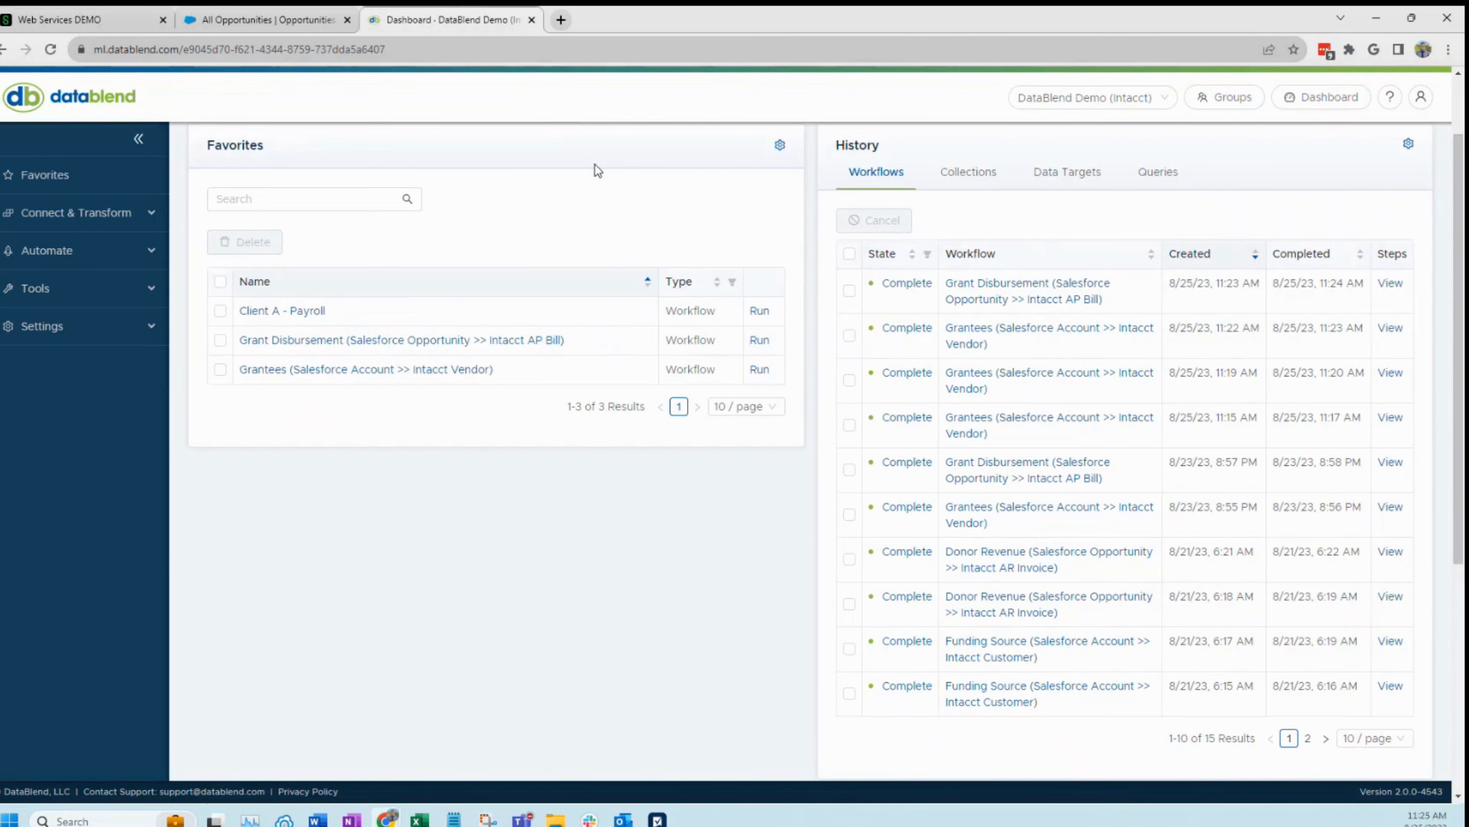
{"action": "scroll", "coordinate": [594, 164], "scroll_direction": "up", "scroll_amount": 2}
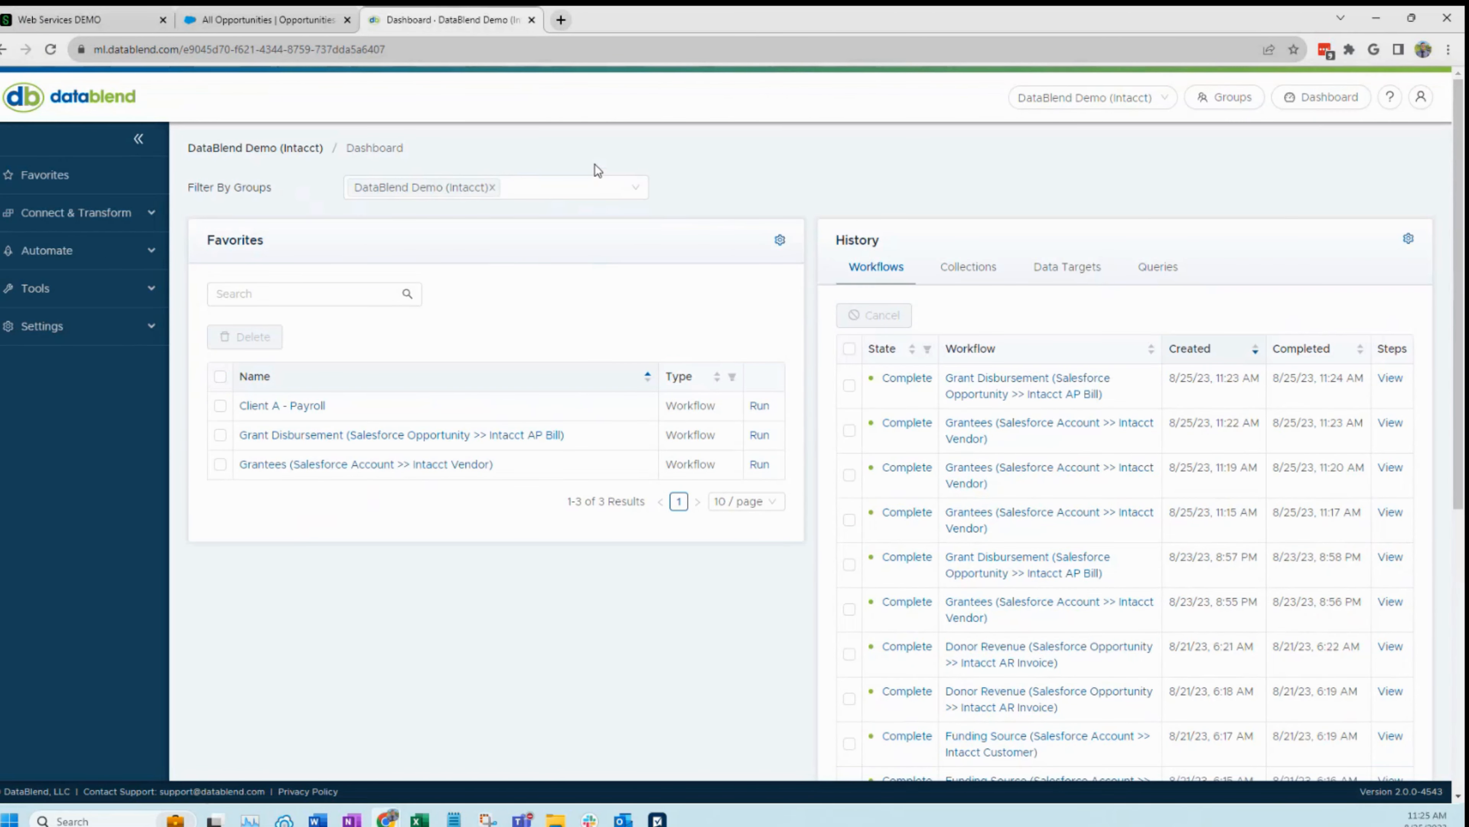